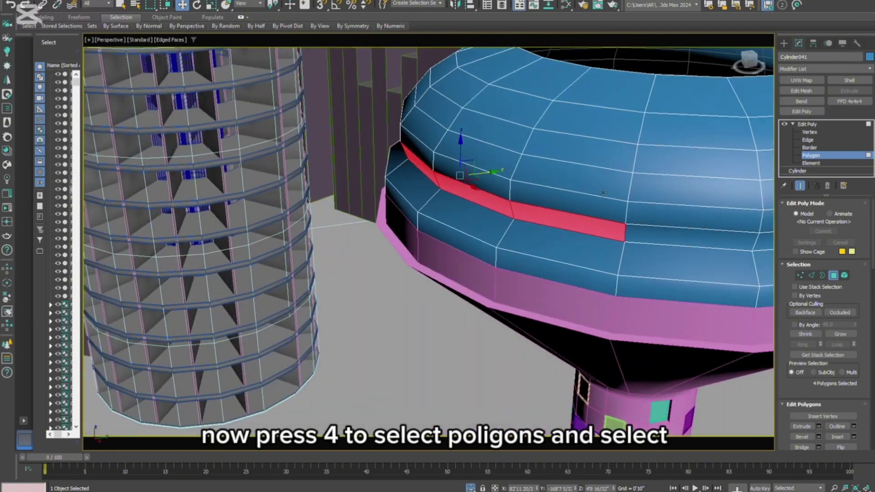
Add the remaining polygons of the narrow groove band around the blue dome to the polygon selection, completing the ring
left_click(687, 242, "ctrl")
middle_click_drag(688, 242, 474, 201, "alt")
left_click(537, 197, "ctrl")
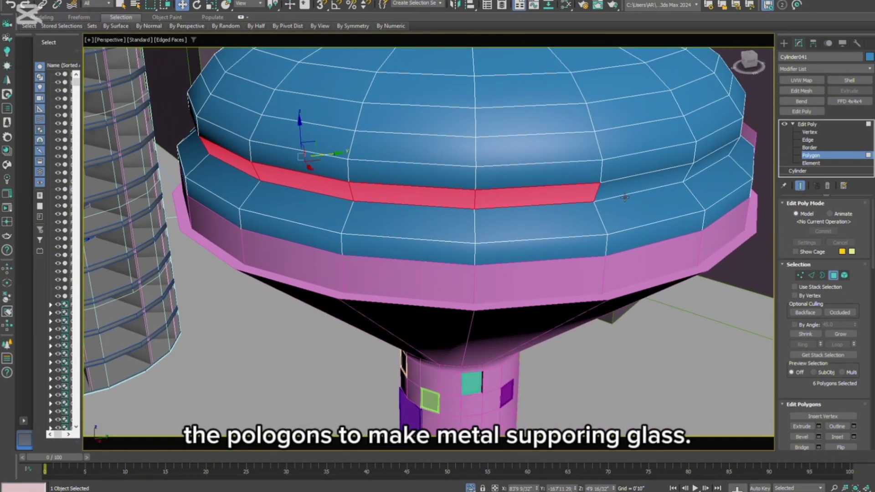
left_click(709, 160, "ctrl")
middle_click_drag(709, 161, 530, 198, "alt")
scroll(615, 205, "down", 4)
scroll(570, 205, "up", 4)
left_click(530, 199, "ctrl")
left_click(647, 211, "ctrl")
middle_click_drag(668, 223, 358, 196, "alt")
left_click(435, 187, "ctrl")
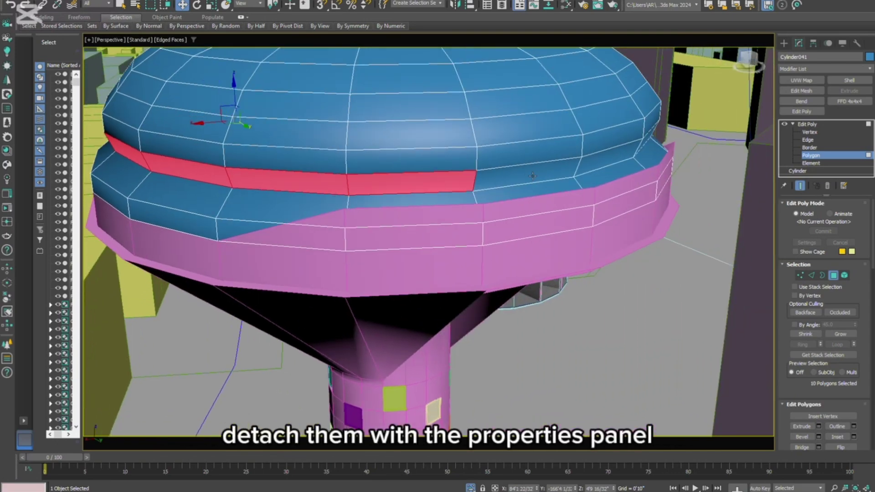
left_click(621, 159, "ctrl")
middle_click_drag(620, 160, 384, 249, "alt")
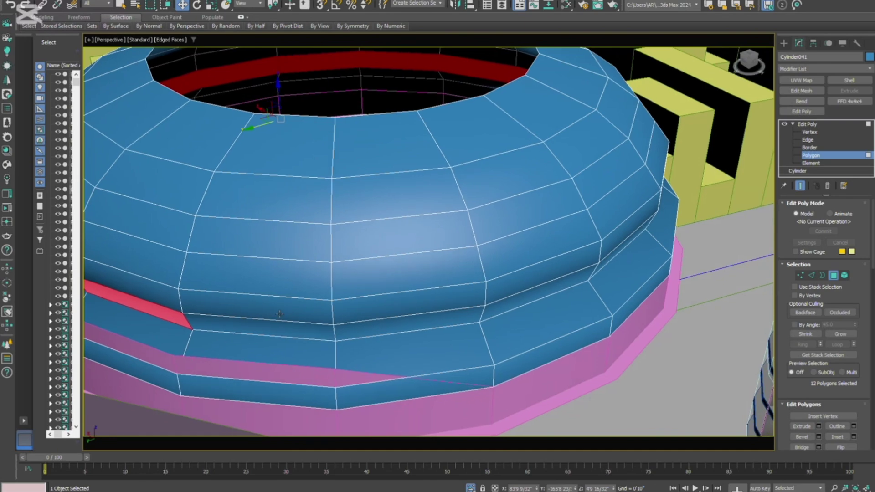
left_click(293, 332, "ctrl")
left_click(421, 324, "ctrl")
left_click(533, 295, "ctrl")
middle_click_drag(533, 294, 497, 294, "alt")
left_click(564, 287, "ctrl")
left_click(637, 241, "ctrl")
middle_click_drag(637, 240, 592, 252, "alt")
left_click(516, 374, "ctrl")
scroll(553, 301, "down", 5)
middle_click_drag(552, 300, 563, 317, "alt")
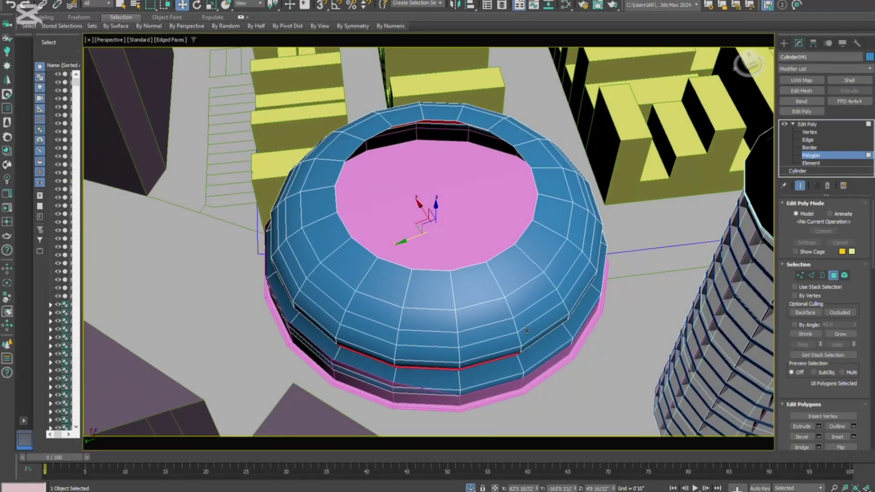
Add the full ring of polygons higher on the dome, above the groove, to the current polygon selection
key("t")
key("z")
middle_click_drag(527, 355, 544, 333)
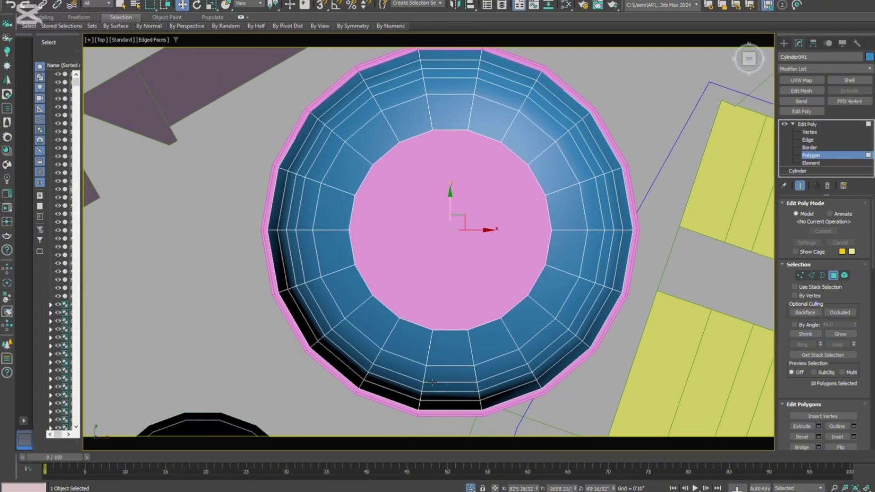
scroll(419, 383, "up", 2)
middle_click_drag(404, 384, 428, 351, "alt")
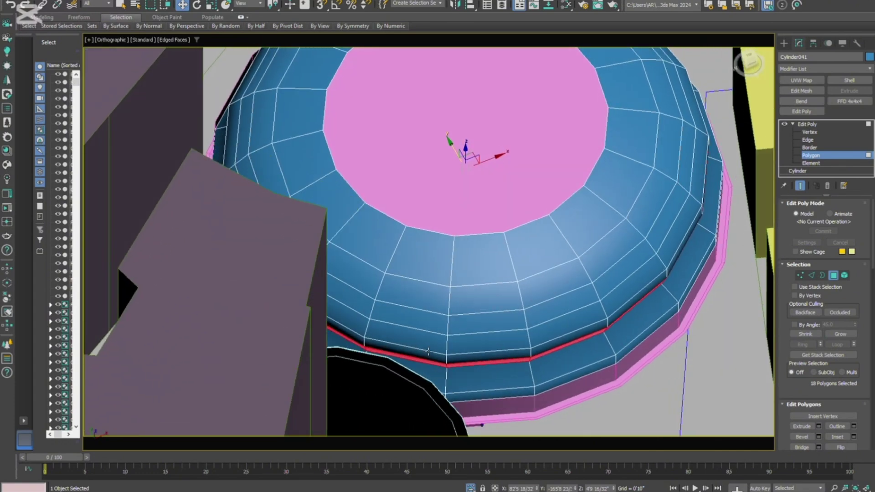
left_click(486, 321, "ctrl")
middle_click_drag(487, 320, 501, 330, "alt")
left_click(519, 336, "ctrl")
left_click(597, 324, "ctrl")
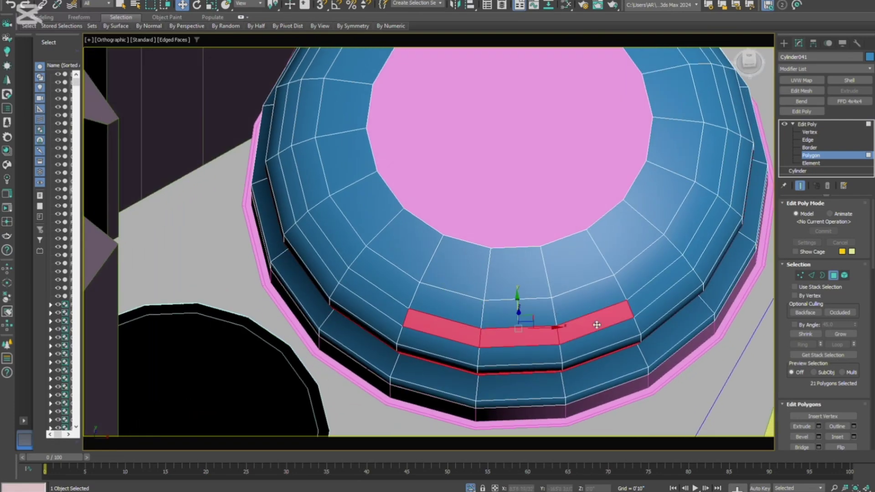
left_click(675, 273, "ctrl")
left_click(704, 236, "ctrl")
scroll(693, 252, "down", 4)
middle_click_drag(692, 253, 579, 286, "alt")
scroll(632, 340, "up", 2)
left_click(633, 338, "ctrl")
left_click(677, 324, "ctrl")
middle_click_drag(665, 322, 406, 299)
left_click(477, 269, "ctrl")
left_click(508, 230, "ctrl")
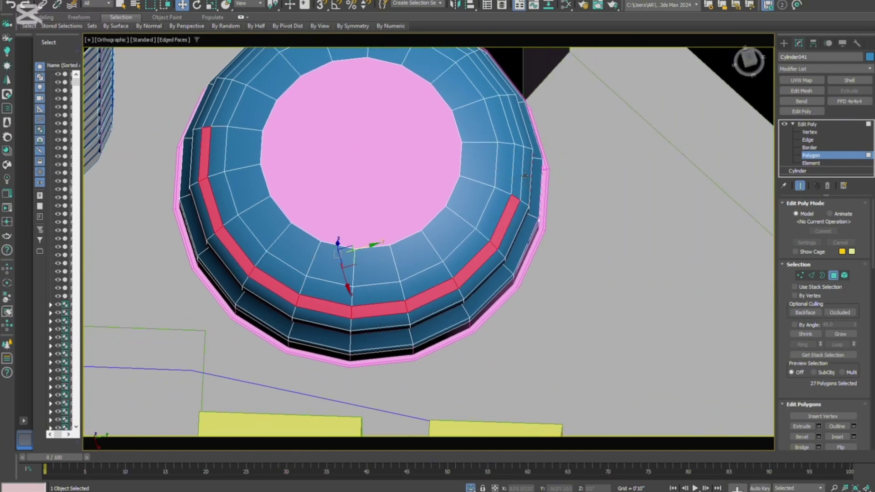
left_click(521, 170, "ctrl")
middle_click_drag(521, 169, 550, 312, "alt")
left_click(534, 242, "ctrl")
left_click(515, 206, "ctrl")
left_click(471, 165, "ctrl")
left_click(421, 144, "ctrl")
left_click(362, 136, "ctrl")
left_click(319, 148, "ctrl")
left_click(275, 179, "ctrl")
left_click(241, 224, "ctrl")
Add four vertical strips of polygons, spaced at quarter points around the dome, to the selection
middle_click_drag(283, 287, 366, 240, "alt")
scroll(428, 235, "down", 4)
middle_click_drag(428, 237, 425, 295, "alt")
scroll(403, 363, "up", 2)
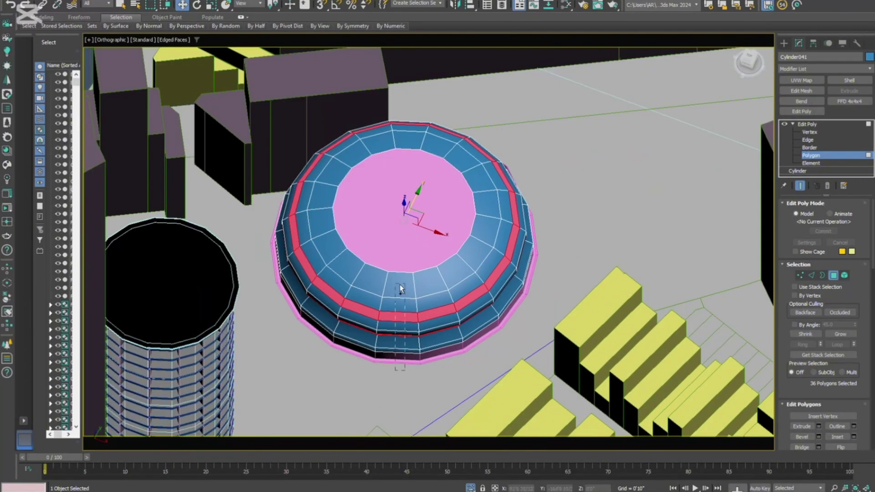
left_click_drag(402, 253, 401, 250, "ctrl")
middle_click_drag(423, 226, 426, 241)
left_click_drag(421, 191, 407, 128, "ctrl")
middle_click_drag(334, 226, 407, 290, "alt")
left_click_drag(425, 358, 423, 380, "ctrl")
middle_click_drag(423, 378, 398, 232, "alt")
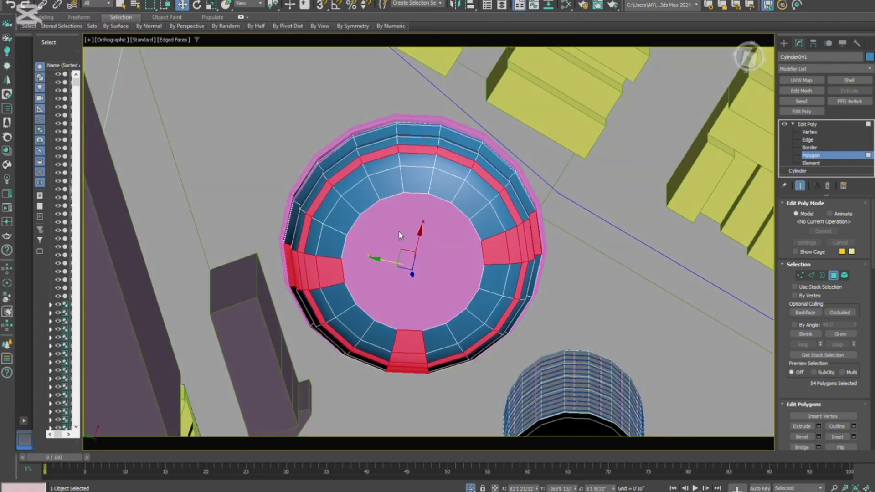
left_click_drag(423, 140, 434, 139, "ctrl")
middle_click_drag(434, 139, 421, 336, "alt")
Detach the selected ring and strip polygons from the dome as a separate frame object and select it
scroll(868, 310, "down", 5)
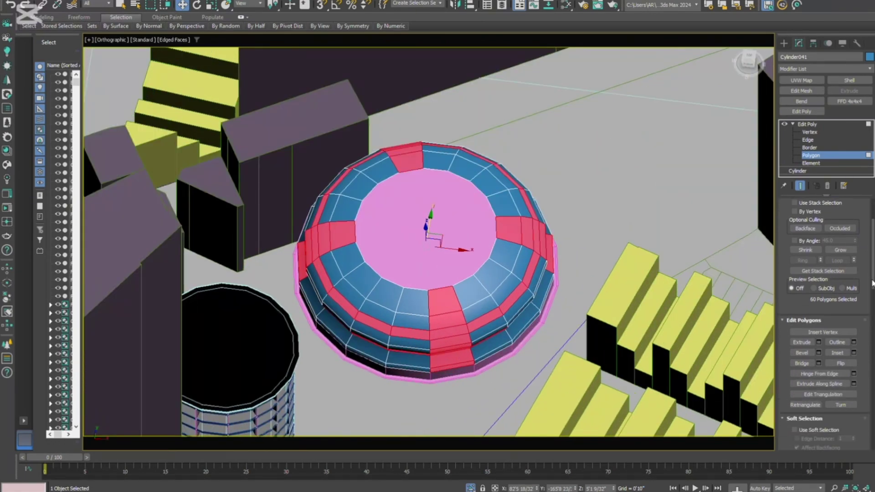
scroll(873, 279, "down", 10)
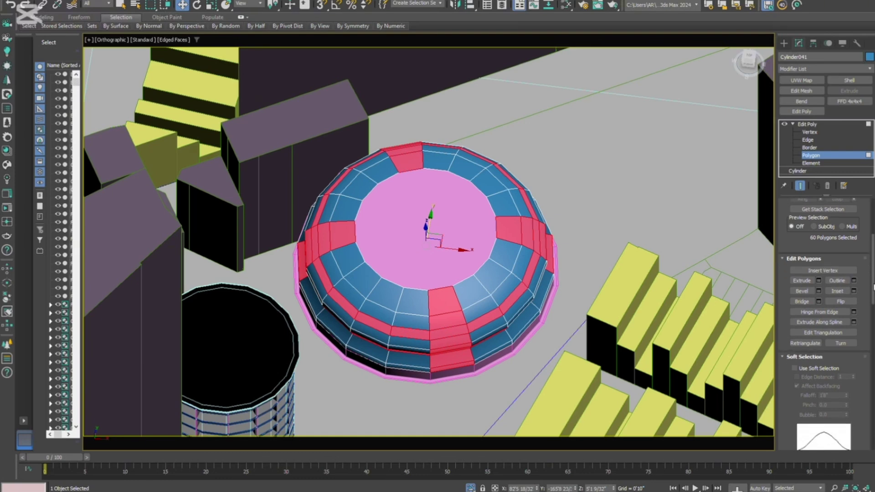
scroll(836, 384, "down", 1)
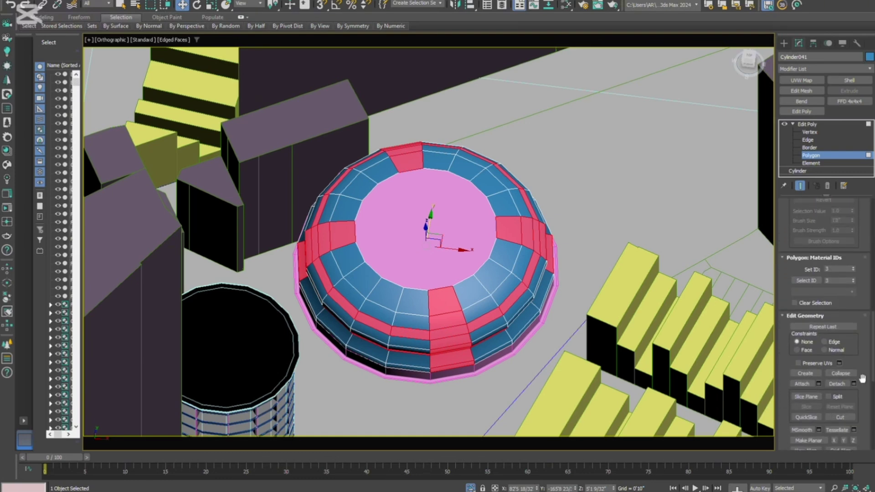
left_click(836, 384)
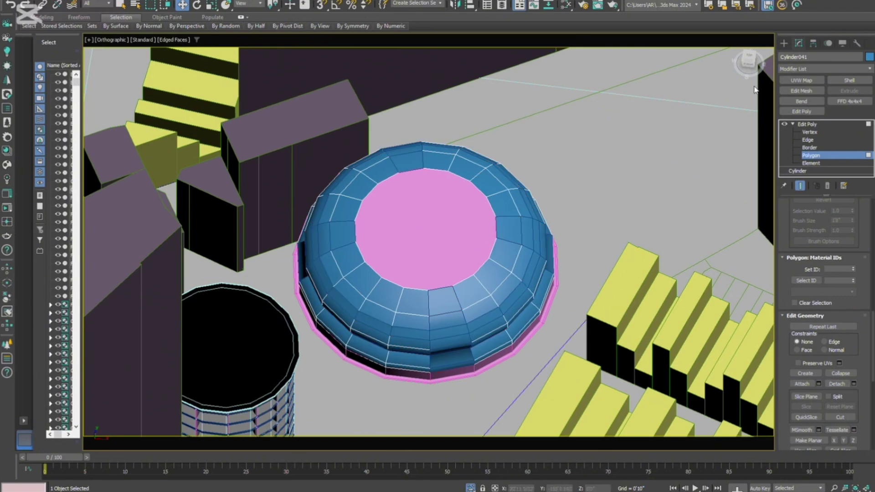
left_click(784, 43)
scroll(459, 335, "up", 5)
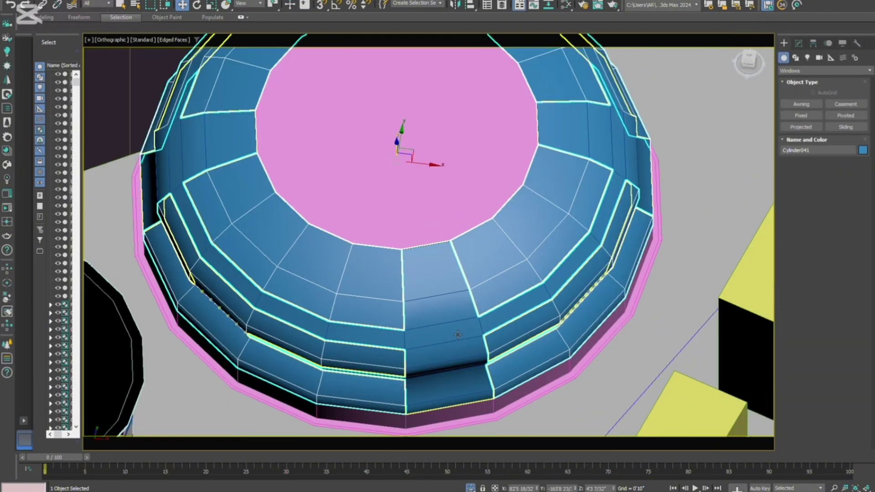
left_click(459, 335)
scroll(461, 273, "down", 8)
middle_click_drag(476, 257, 475, 177, "alt")
scroll(448, 254, "up", 4)
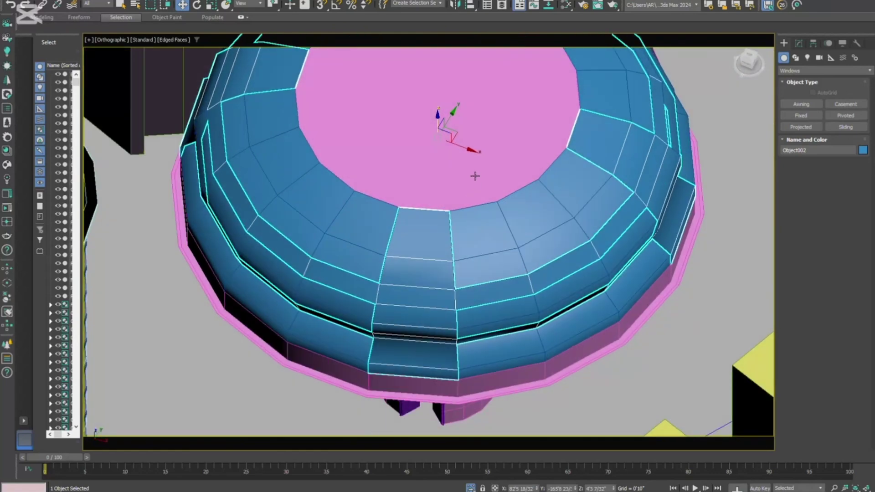
Select the pink base object beneath the dome
left_click(474, 176)
scroll(470, 223, "down", 5)
middle_click_drag(471, 239, 476, 222, "alt")
scroll(476, 222, "up", 4)
Try to move the pink base upward and undo the move
left_click_drag(444, 277, 463, 185)
key("ctrl+z")
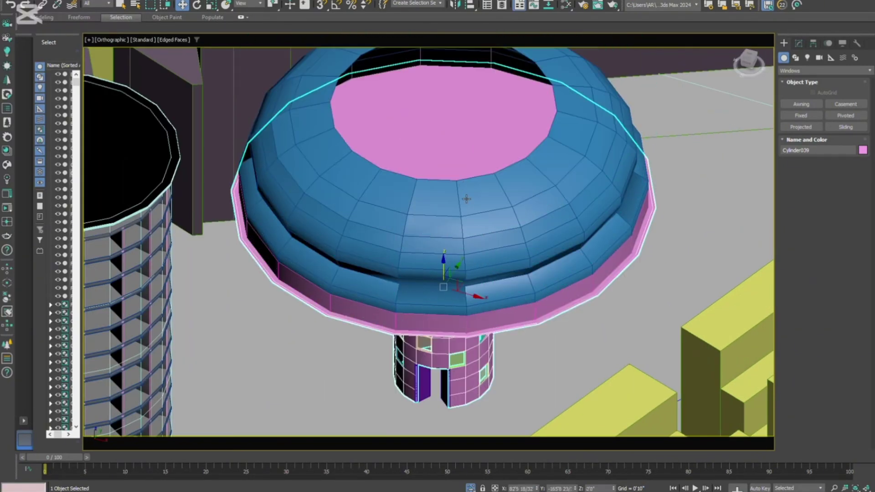
scroll(456, 254, "down", 3)
middle_click_drag(471, 259, 467, 262, "alt")
Try selecting the base's flat top polygon in the Edit Poly modifier beneath the Shell, and return to the Shell level
left_click(798, 44)
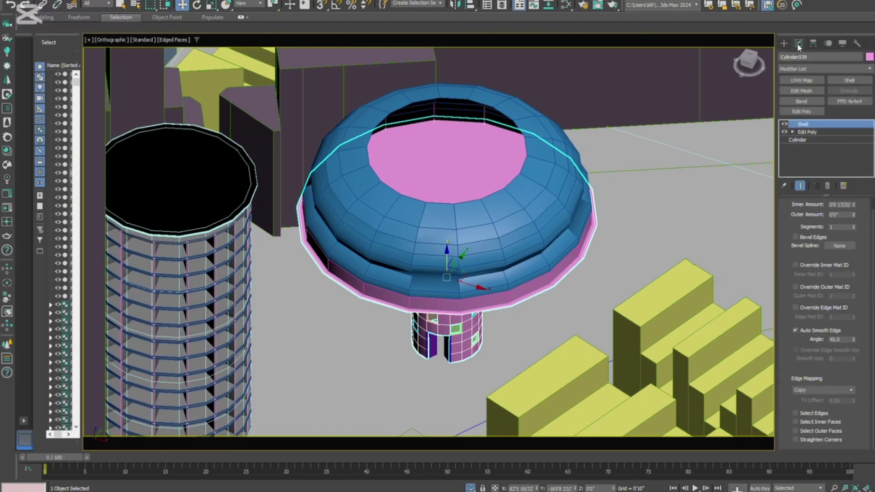
left_click(816, 132)
left_click(833, 264)
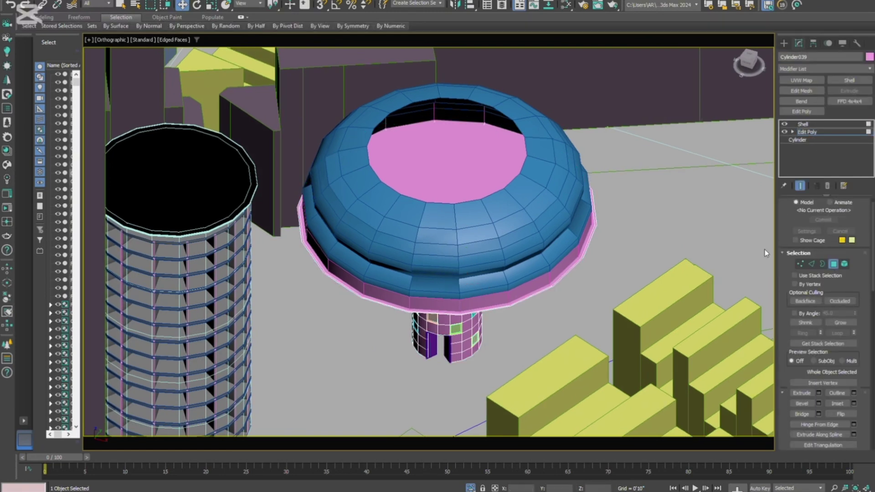
left_click_drag(451, 199, 451, 195)
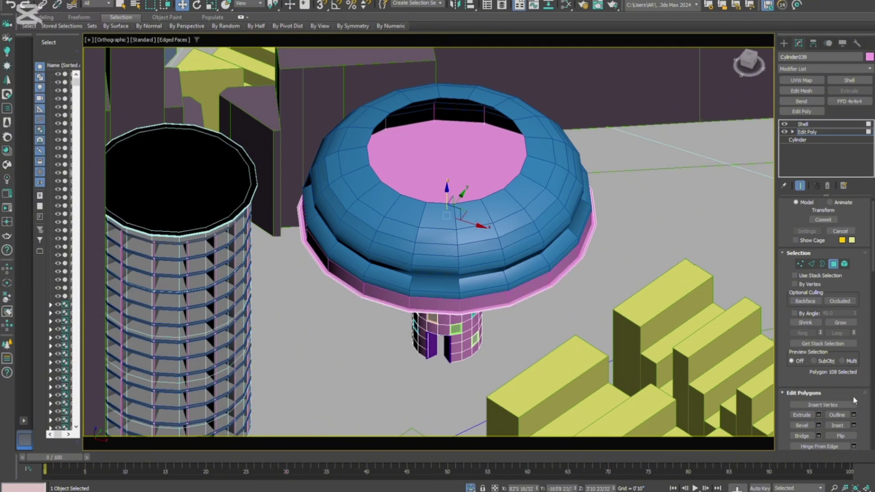
scroll(873, 366, "down", 5)
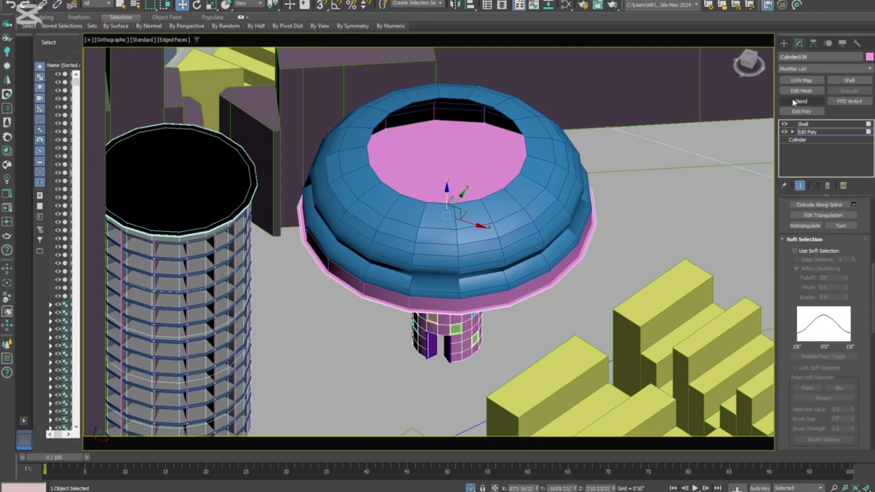
left_click(813, 125)
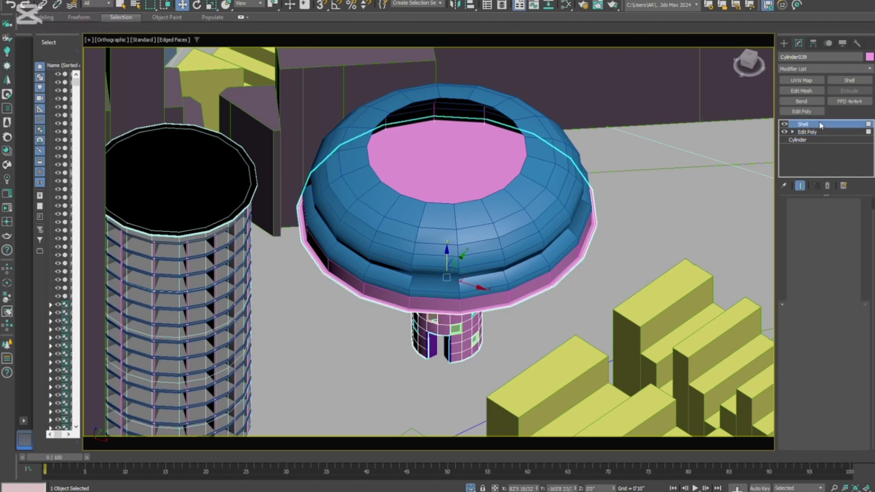
Add an Edit Poly modifier above the Shell on the pink base and select its flat top polygon
left_click(816, 68)
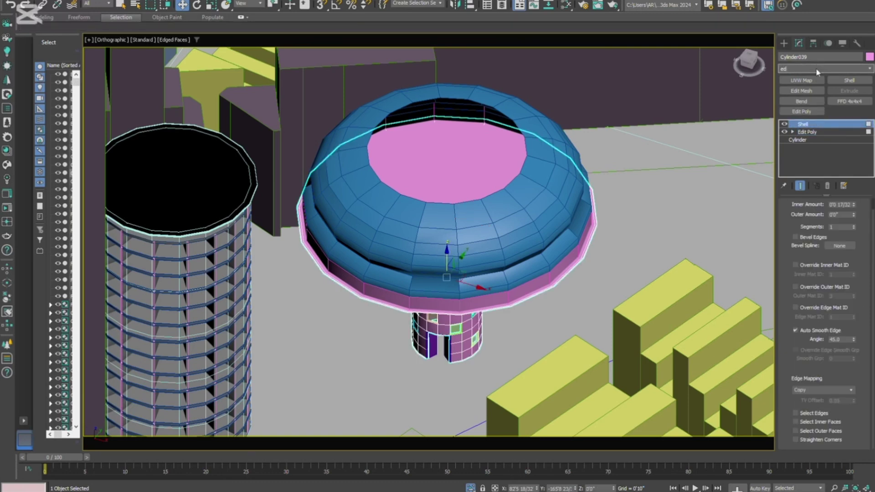
type("edi")
left_click(805, 109)
left_click(835, 263)
scroll(449, 132, "up", 4)
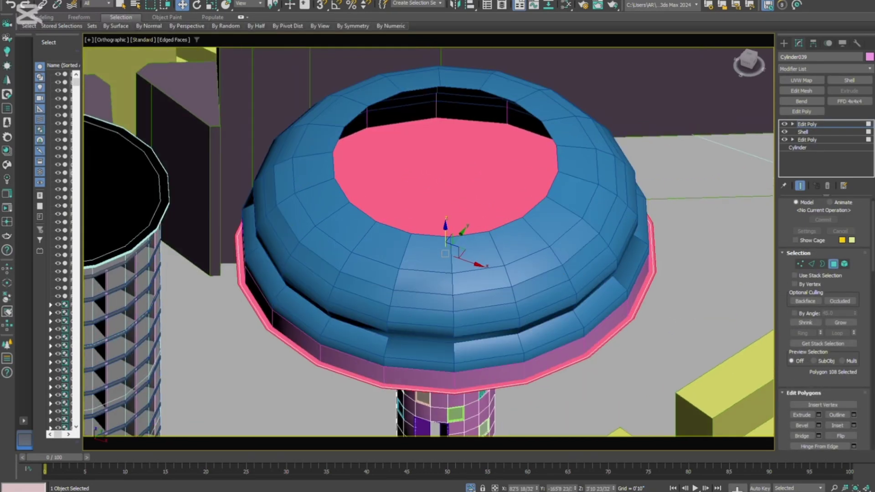
Detach the base's top polygon as a separate disc object and select the detached disc
scroll(873, 300, "down", 5)
scroll(874, 298, "up", 3)
scroll(872, 295, "down", 2)
scroll(871, 294, "down", 5)
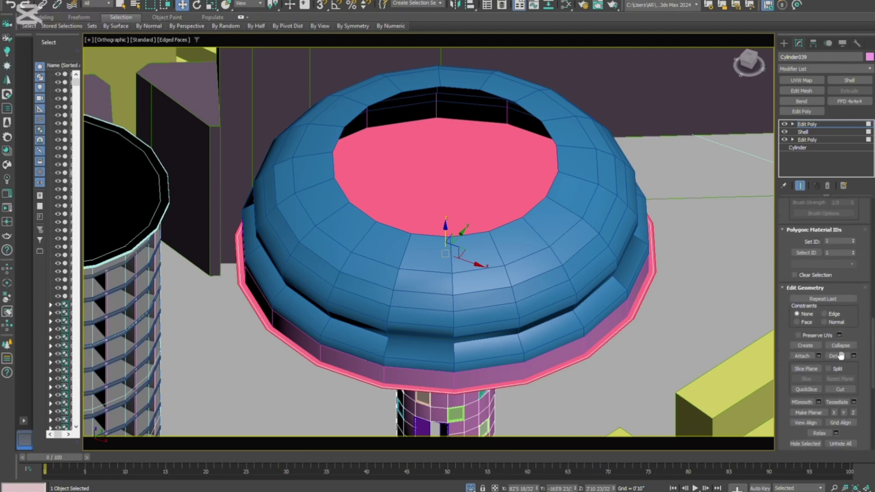
left_click(838, 357)
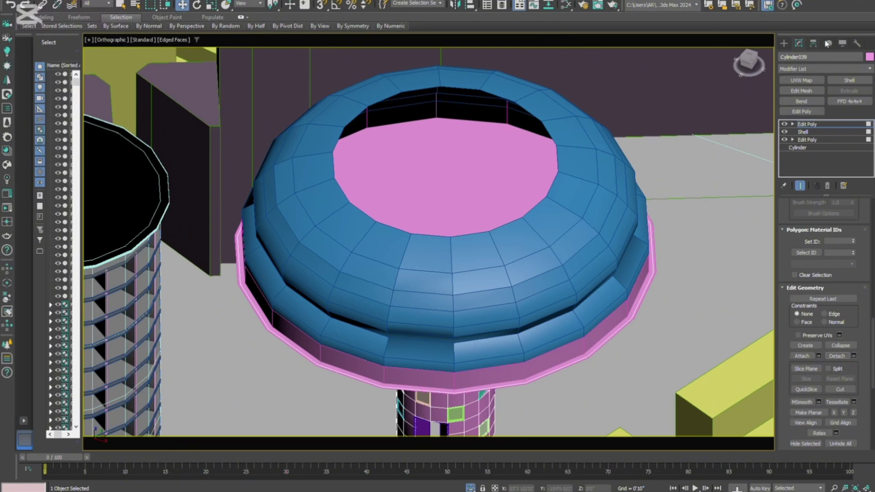
left_click(784, 43)
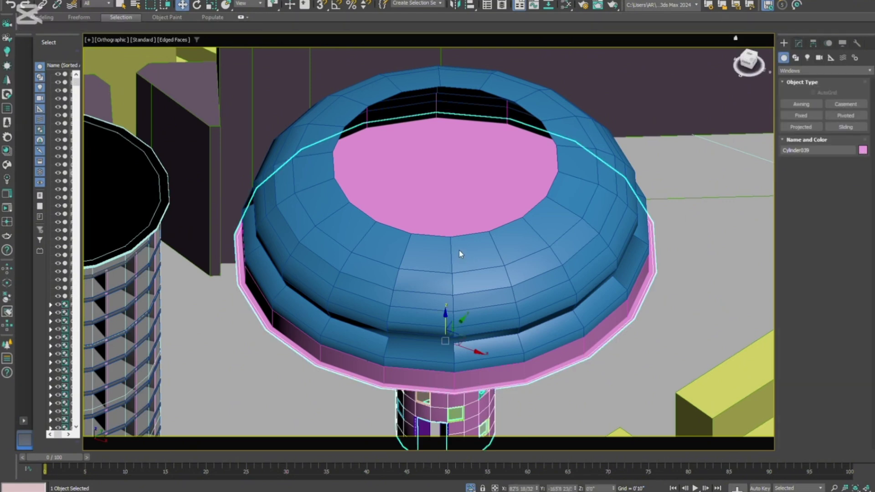
left_click(489, 297)
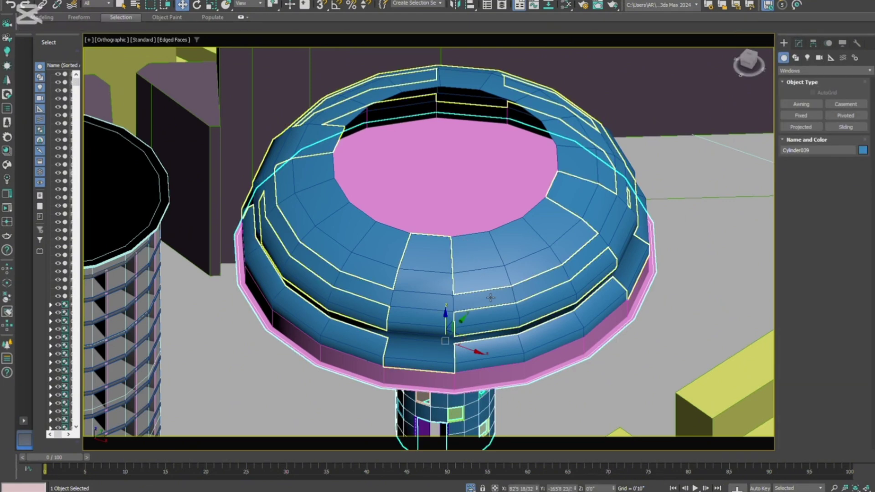
left_click(538, 186)
Try to raise the detached disc through the dome, undoing each move
left_click_drag(496, 197, 498, 121)
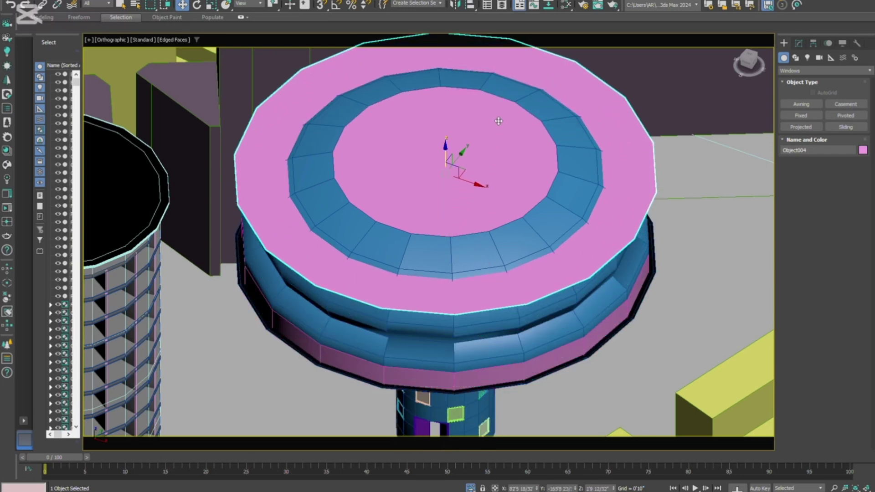
key("ctrl+z")
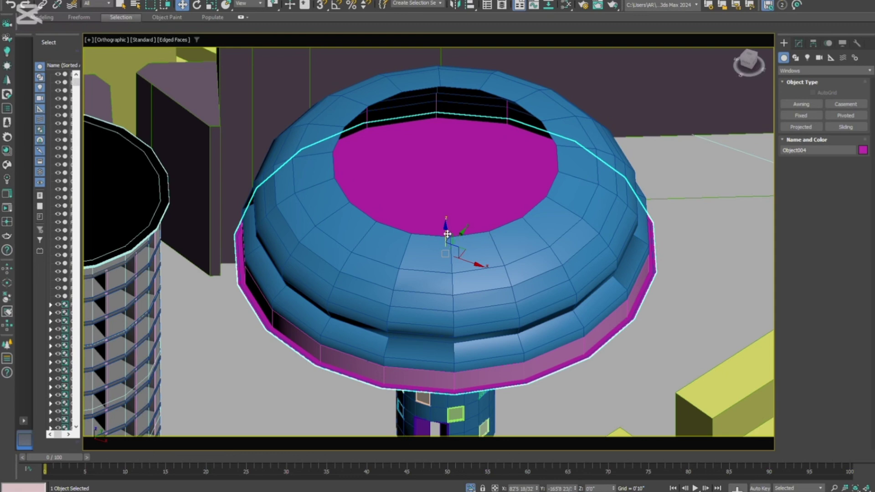
left_click_drag(454, 231, 456, 126)
key("ctrl+z")
Try to scale the detached disc, undoing each attempt
left_click(212, 7)
scroll(463, 346, "up", 5)
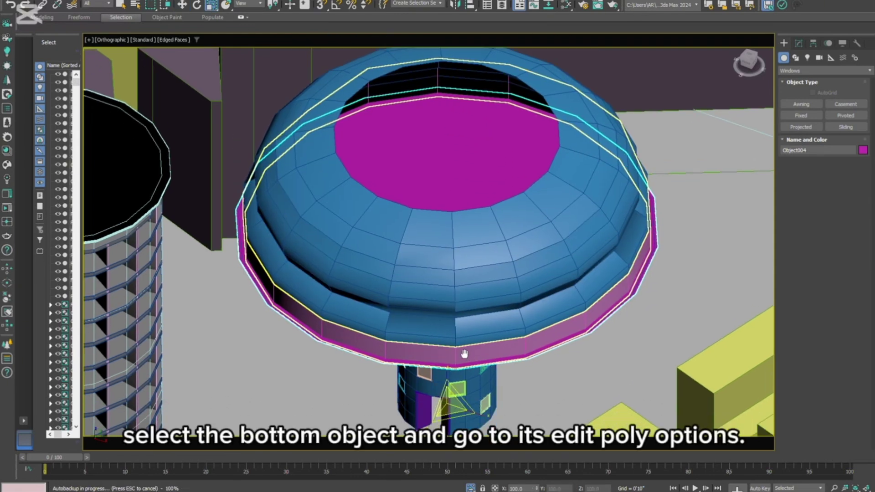
left_click_drag(463, 344, 459, 348)
key("ctrl+z")
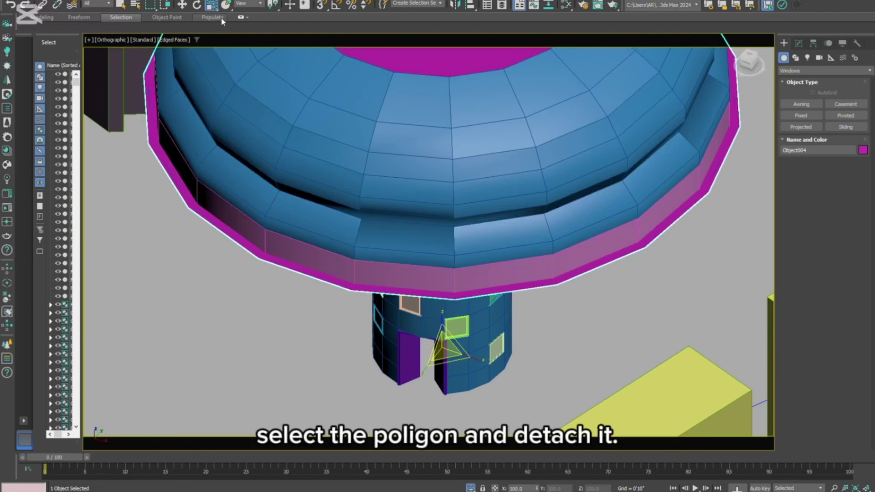
left_click_drag(636, 207, 638, 274)
key("ctrl+z")
Move the detached disc upward until its rim sits outside the upper part of the dome
middle_click_drag(475, 330, 491, 379, "alt")
scroll(420, 232, "down", 6)
middle_click_drag(419, 232, 416, 294, "alt")
key("w")
left_click_drag(435, 200, 433, 155)
scroll(432, 165, "up", 4)
middle_click_drag(431, 170, 430, 175, "alt")
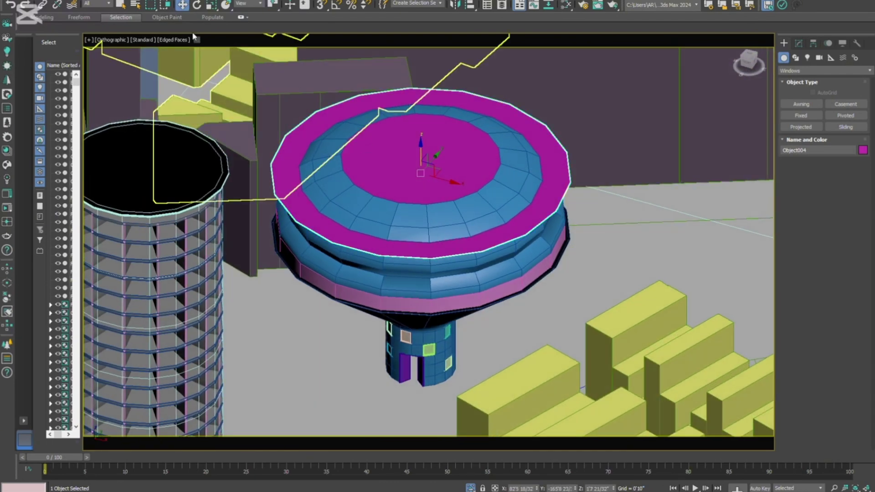
Scale the detached disc down slightly and lower it back inside the dome
left_click(211, 6)
left_click_drag(427, 311, 426, 309)
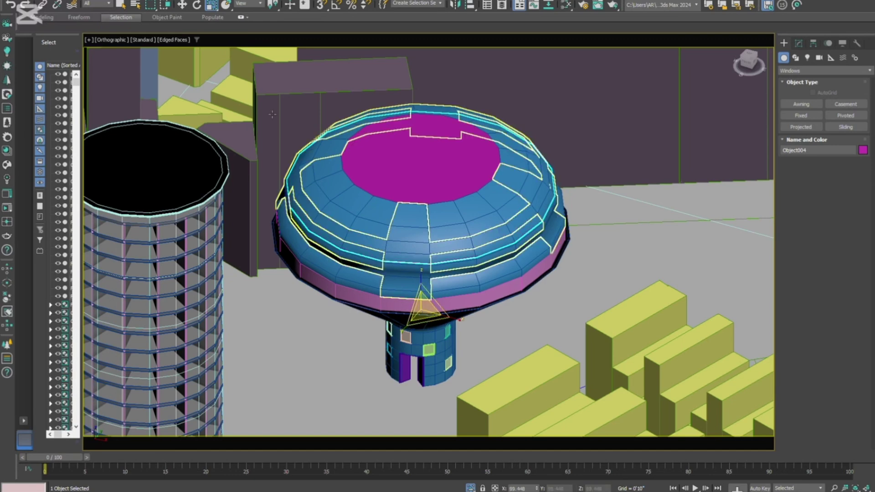
key("w")
left_click_drag(429, 175, 436, 221)
middle_click_drag(437, 221, 376, 310)
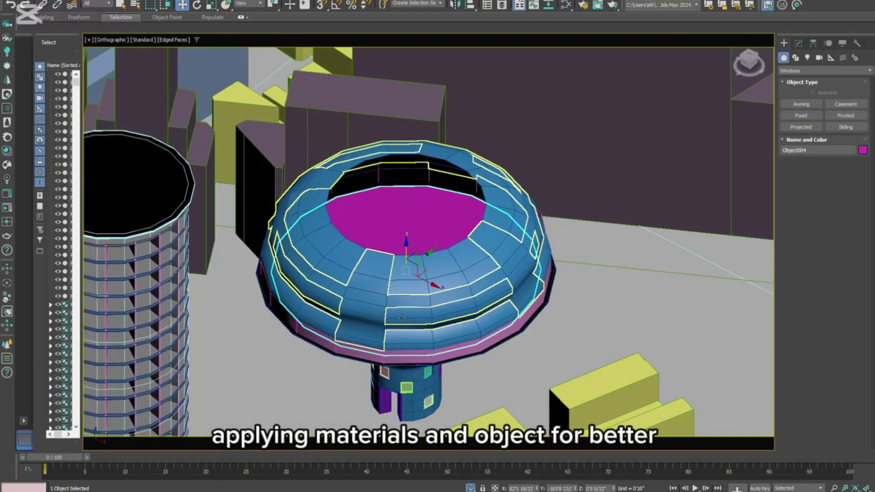
Assign a transparent glass material to the dome panels and a dark metal material to the detached support strips
left_click(397, 316)
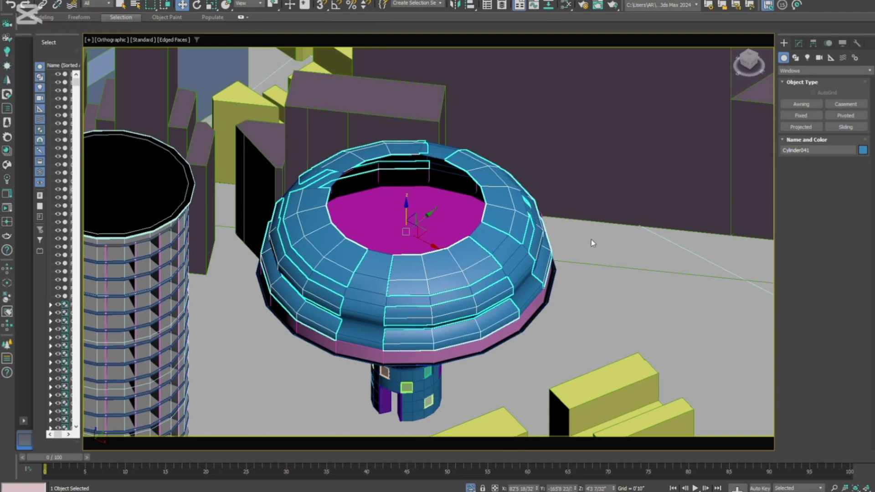
key("alt+x")
left_click(371, 298)
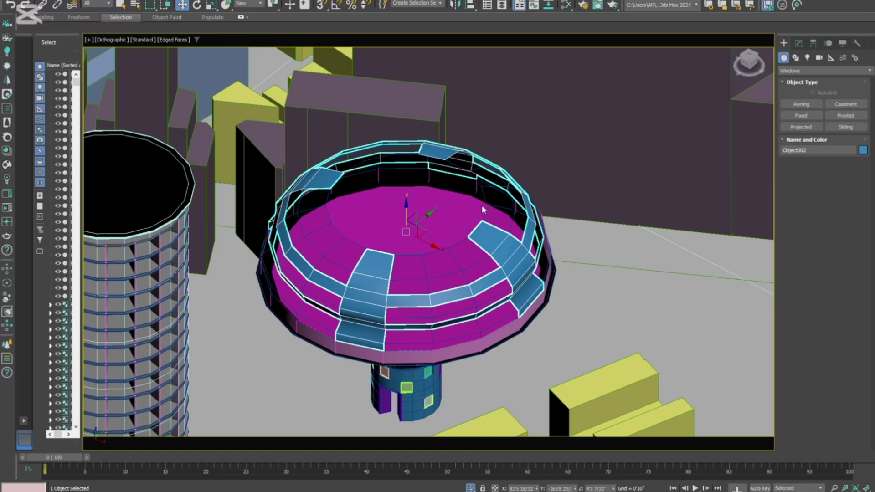
key("alt+x")
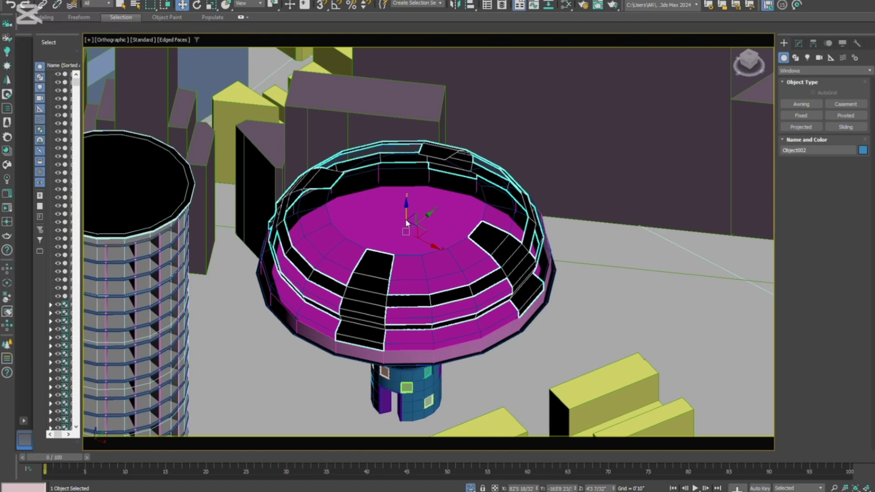
Assign a grass material to the detached disc and add a UVW Map with Box mapping and Real-World Map Size enabled
left_click(391, 243)
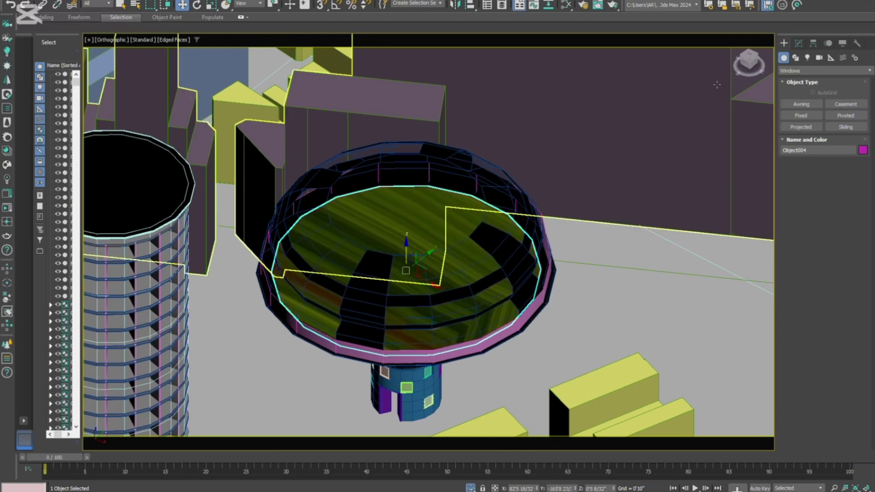
left_click(798, 44)
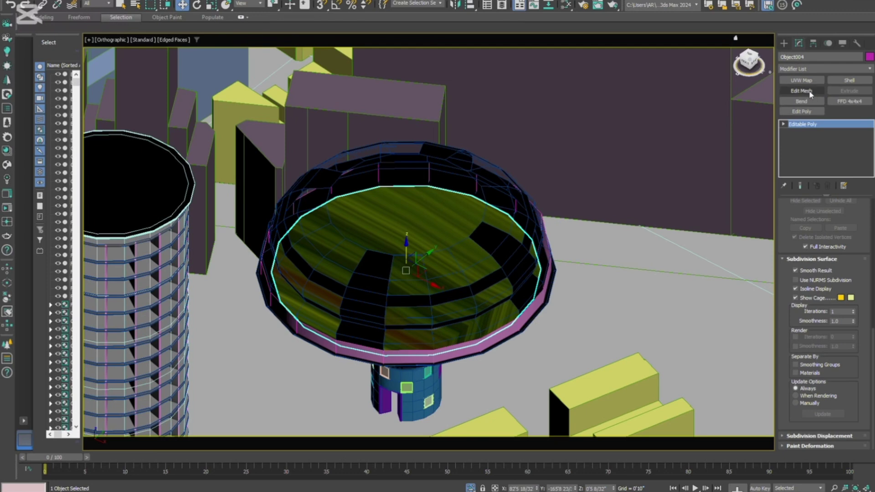
left_click(809, 91)
left_click(809, 90)
left_click(827, 185)
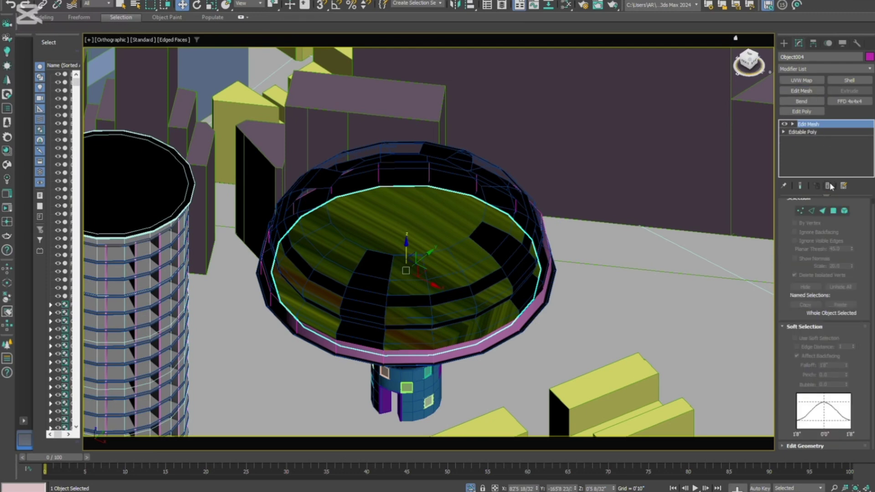
left_click(827, 185)
left_click(801, 80)
left_click(806, 250)
left_click(797, 341)
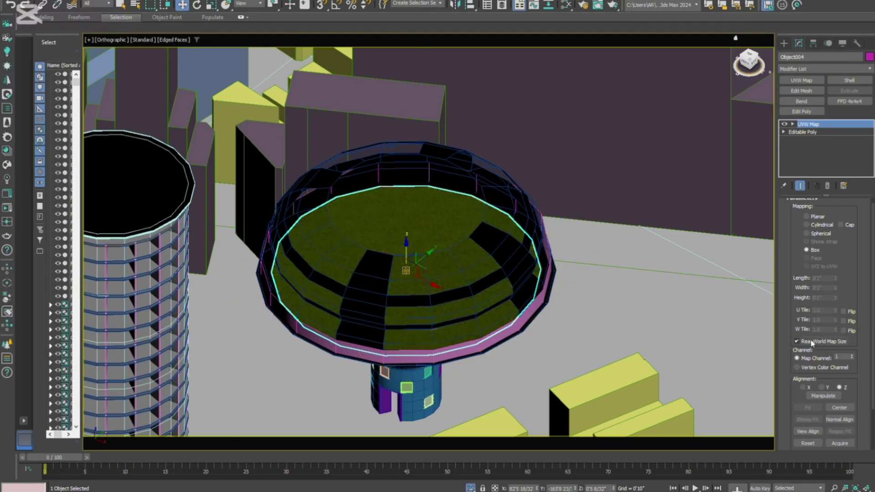
Assign a grey material to the tower's base bowl with its rim and to the stem
scroll(383, 241, "up", 3)
middle_click_drag(435, 256, 486, 311, "alt")
scroll(453, 240, "down", 4)
scroll(449, 310, "up", 3)
left_click(457, 320)
left_click(477, 318, "ctrl")
scroll(496, 299, "down", 4)
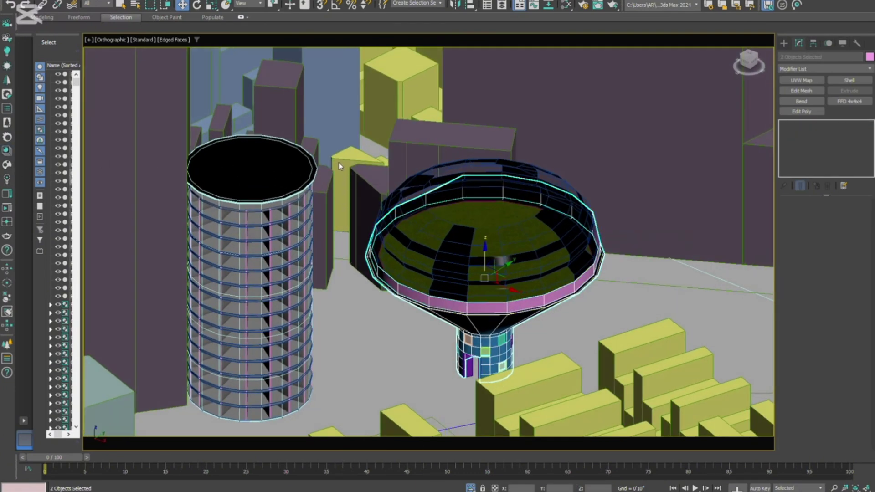
left_click(463, 201)
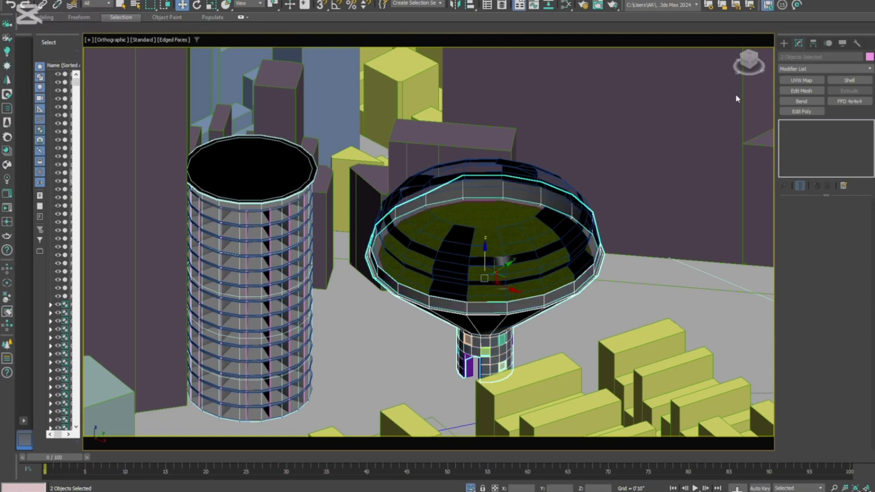
scroll(537, 252, "up", 2)
left_click(633, 326)
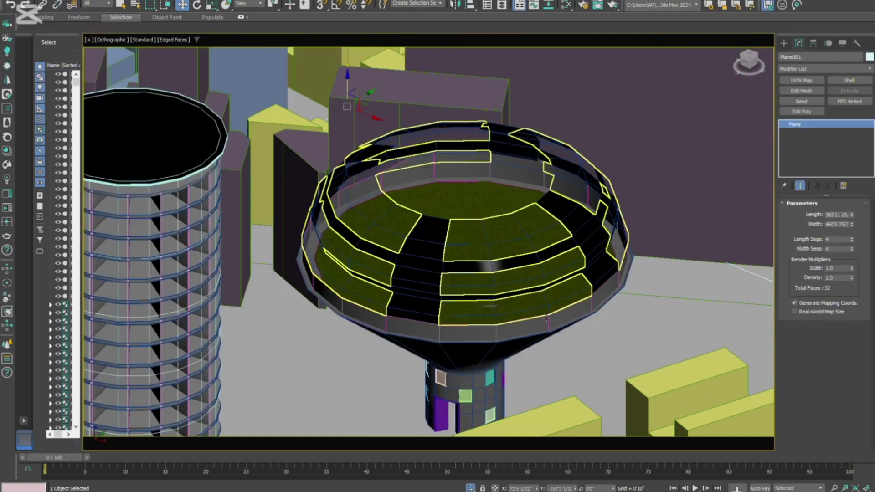
Select the fountain group outside the city blocks and move it next to the domed tower
scroll(491, 246, "down", 5)
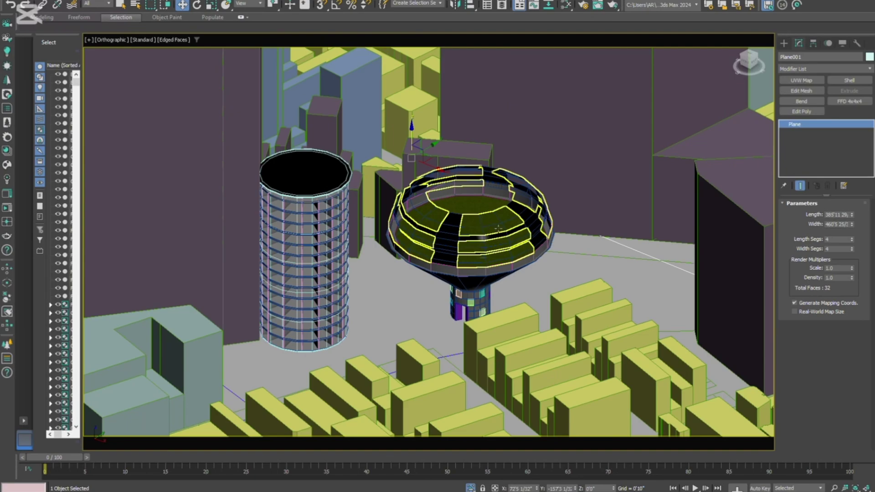
scroll(497, 235, "up", 4)
left_click(554, 270)
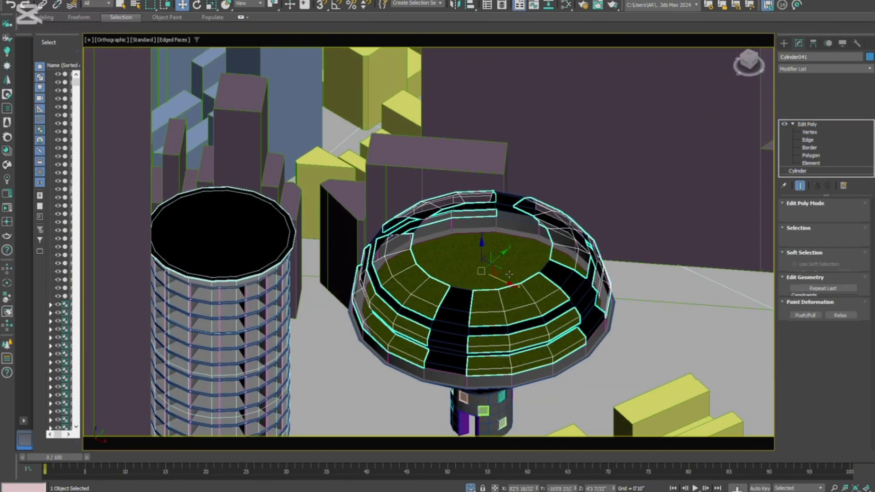
scroll(529, 262, "down", 6)
middle_click_drag(547, 278, 599, 292, "alt")
scroll(592, 287, "down", 4)
scroll(529, 257, "up", 5)
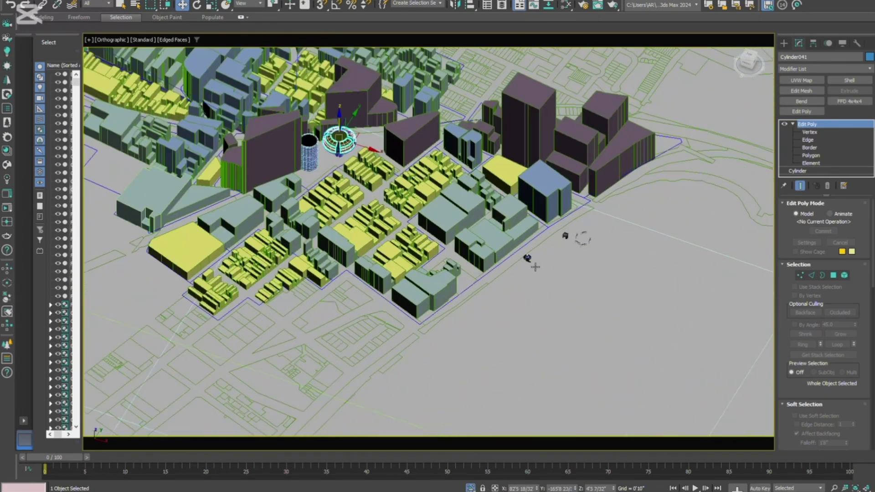
left_click(528, 260)
left_click_drag(552, 267, 265, 166)
middle_click_drag(291, 113, 325, 229)
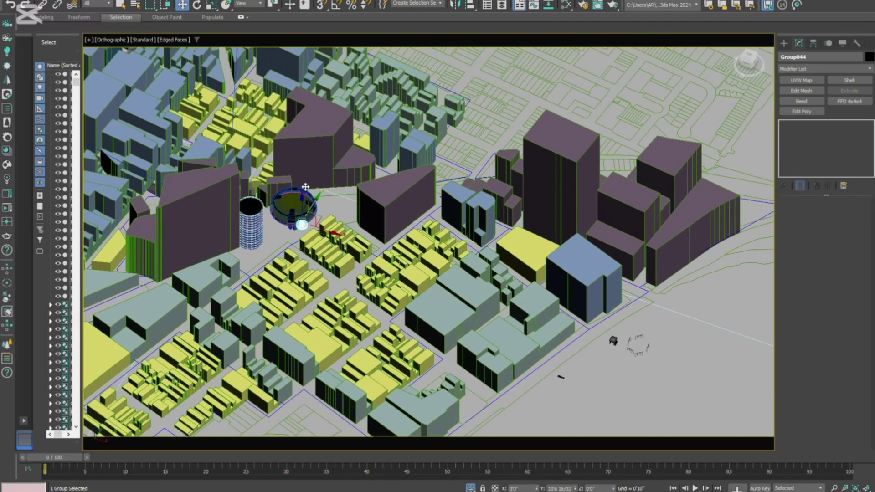
Centre the fountain on the dome's grass disc in the Top view
scroll(315, 183, "up", 4)
left_click_drag(342, 254, 182, 224)
key("t")
key("z")
scroll(387, 267, "down", 8)
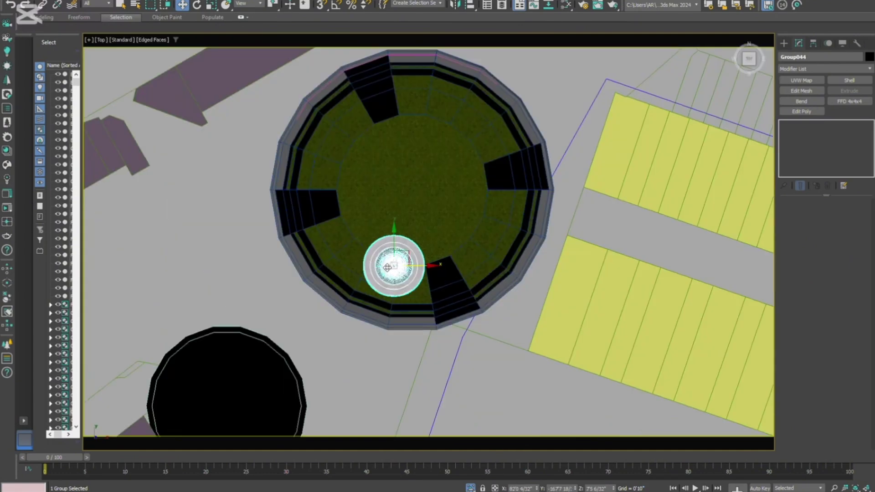
left_click_drag(400, 236, 402, 160)
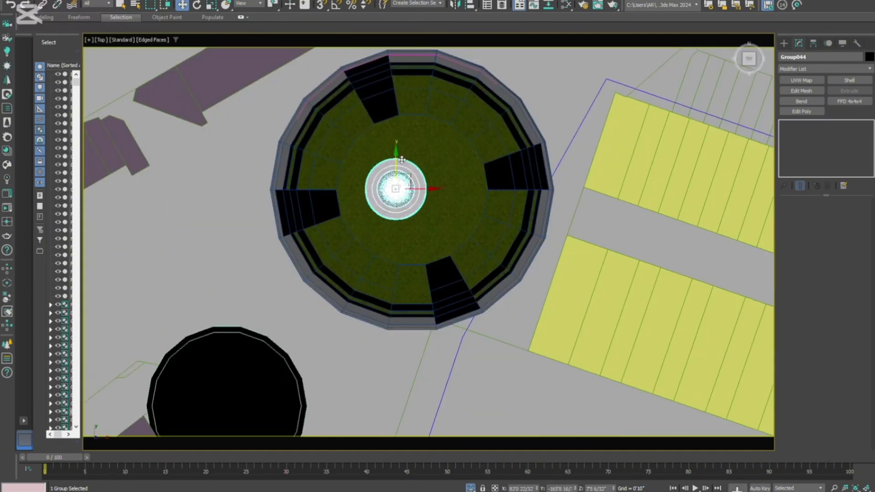
left_click_drag(420, 194, 429, 192)
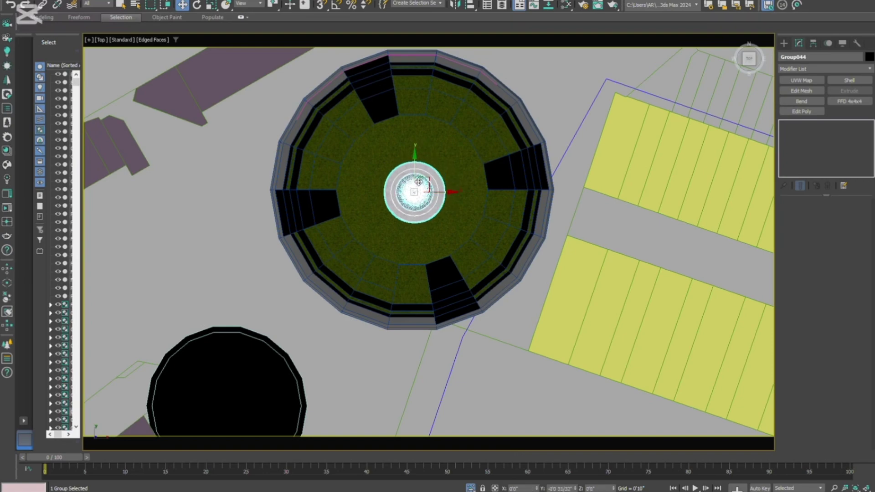
Lower the fountain until its base rests on the grass disc inside the dome
middle_click_drag(426, 197, 414, 176, "alt")
left_click_drag(414, 176, 431, 286)
scroll(410, 324, "up", 4)
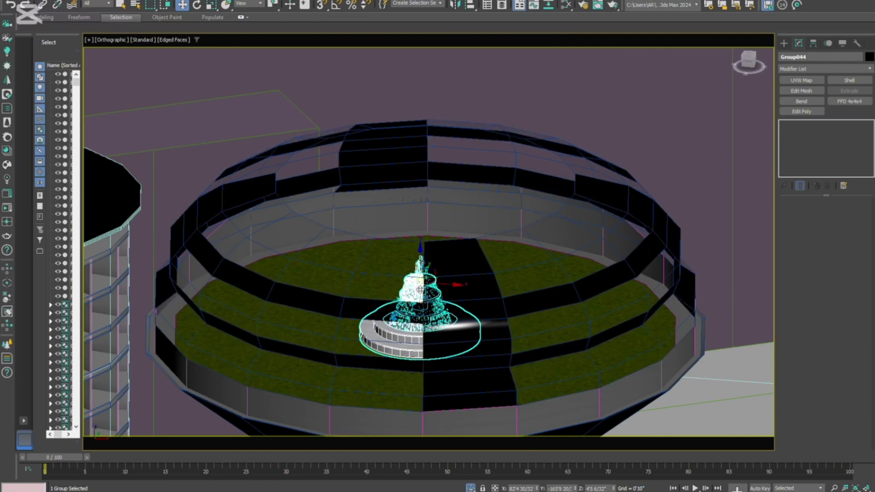
scroll(436, 246, "down", 10)
middle_click_drag(435, 246, 437, 260, "alt")
middle_click_drag(436, 260, 360, 214)
scroll(362, 214, "up", 5)
scroll(368, 232, "up", 8)
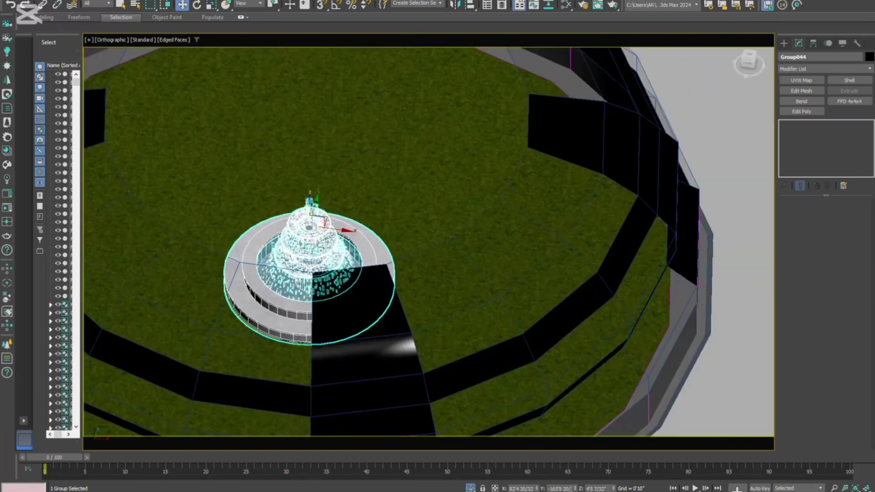
left_click_drag(318, 230, 318, 256)
left_click_drag(316, 207, 324, 231)
Move the food market stall from outside the city into the dome and raise it above the grass disc
scroll(321, 224, "down", 10)
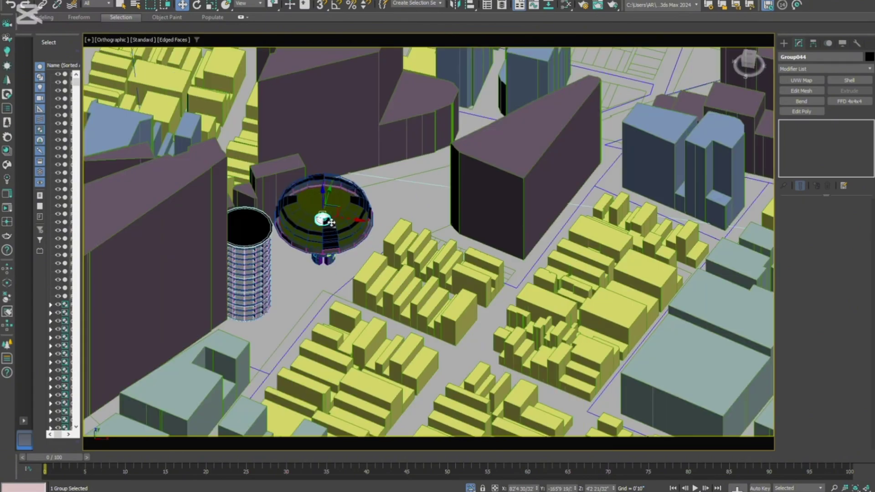
scroll(521, 257, "up", 4)
left_click(517, 236)
scroll(524, 239, "down", 3)
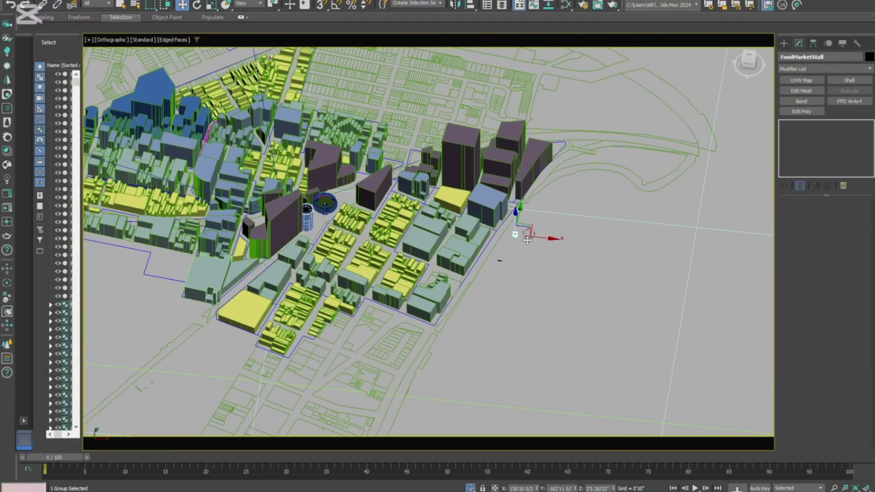
scroll(319, 212, "up", 8)
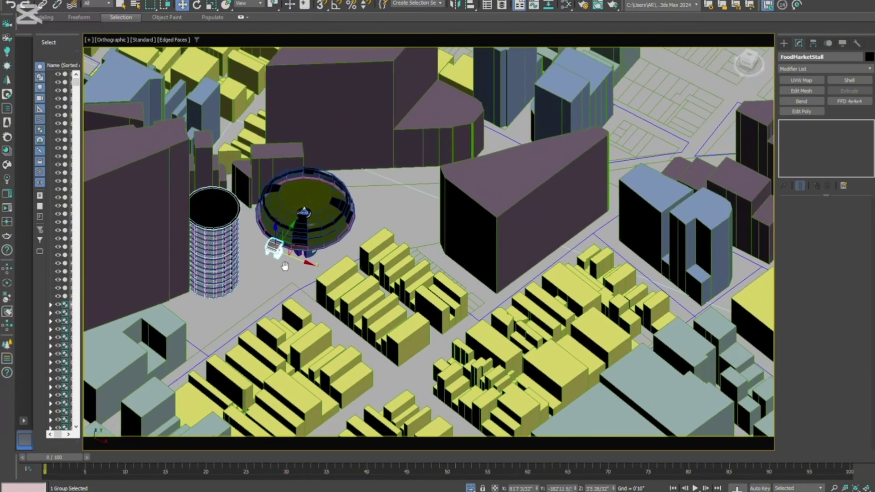
scroll(322, 181, "up", 8)
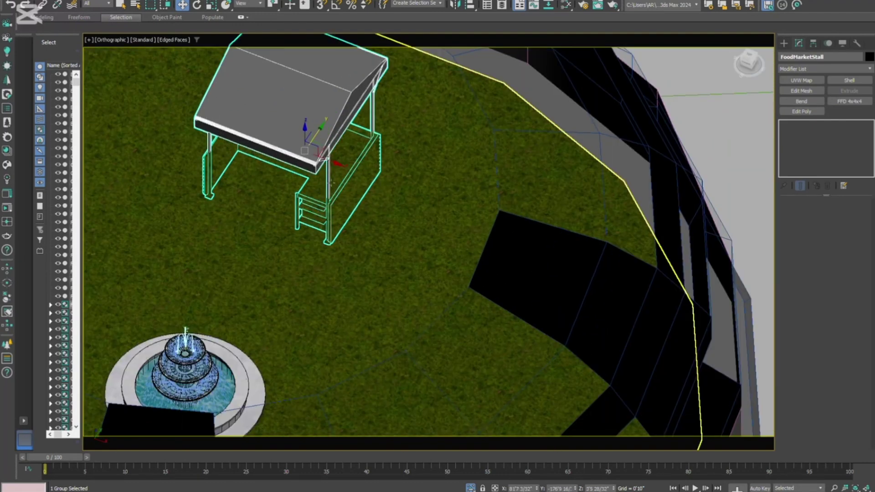
scroll(329, 163, "down", 5)
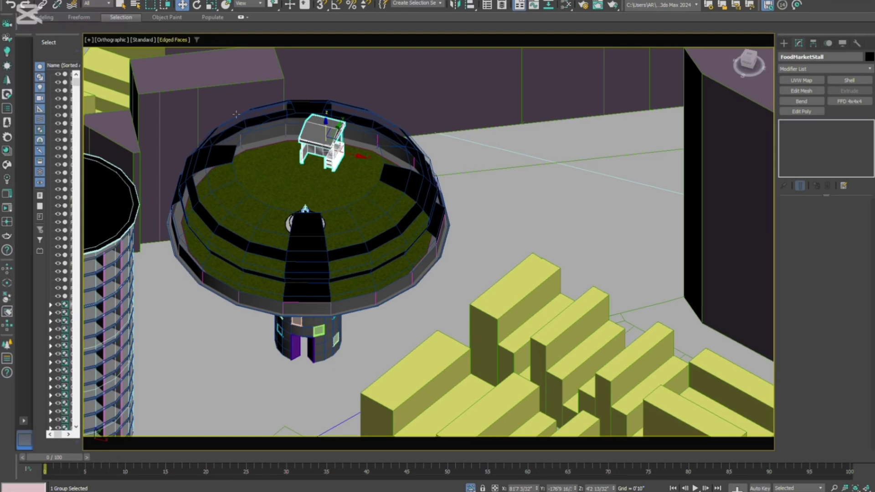
Turn off the edged faces display and scale the food market stall uniformly to about 70%
key("F4")
scroll(238, 117, "up", 6)
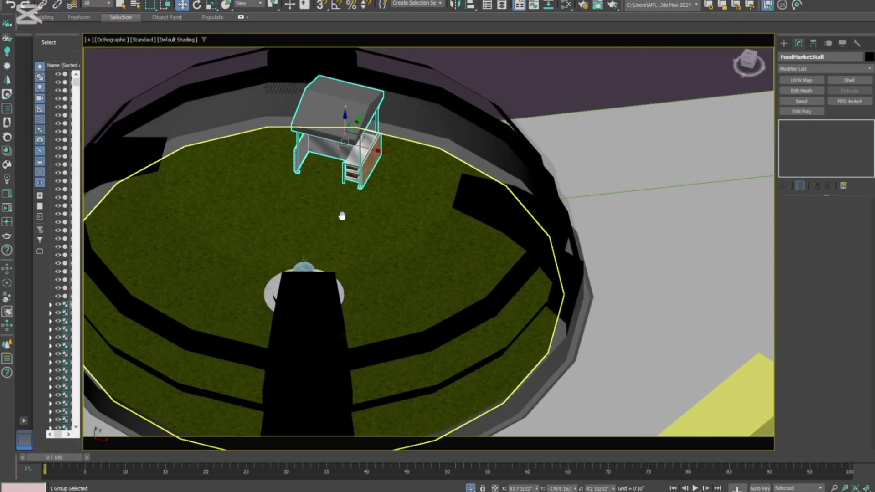
left_click_drag(353, 151, 359, 170)
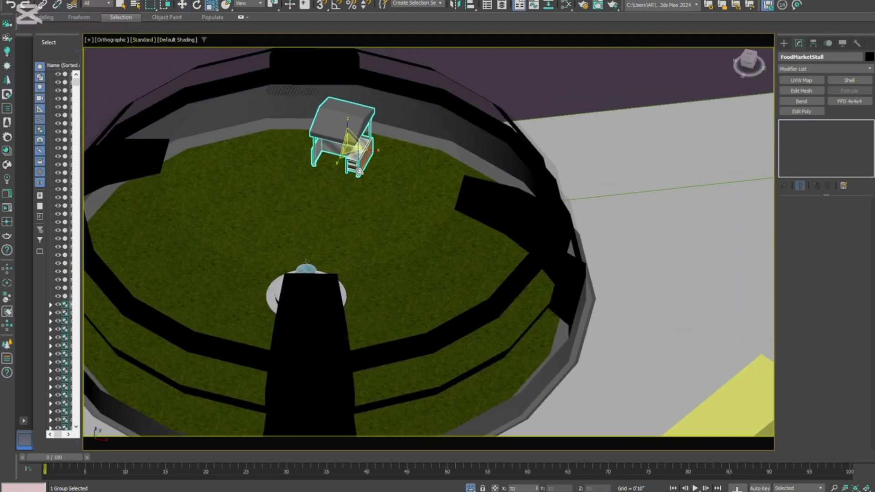
Lower the food market stall onto the grass and shift it near the edge of the disc
left_click(182, 4)
scroll(373, 109, "up", 5)
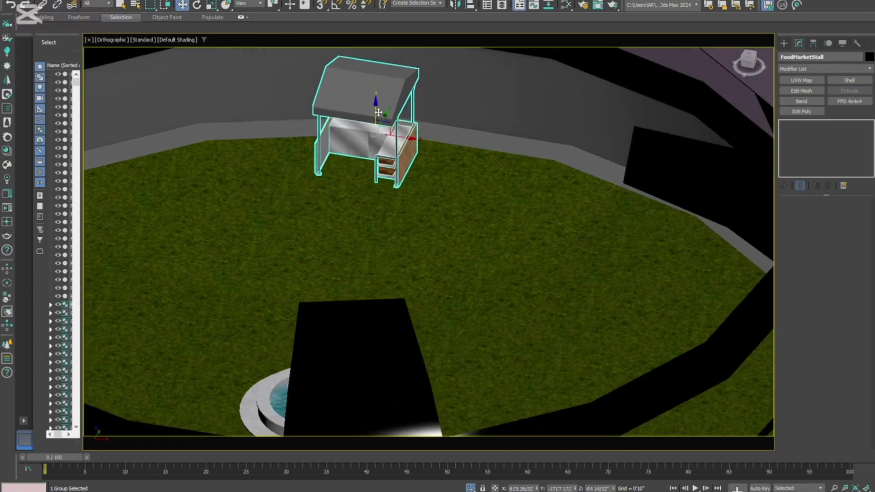
left_click_drag(383, 118, 394, 161)
middle_click_drag(394, 162, 399, 175, "alt")
left_click_drag(393, 159, 433, 172)
Select the five swing set groups outside the city and move them together over the dome's grass disc
scroll(432, 172, "down", 10)
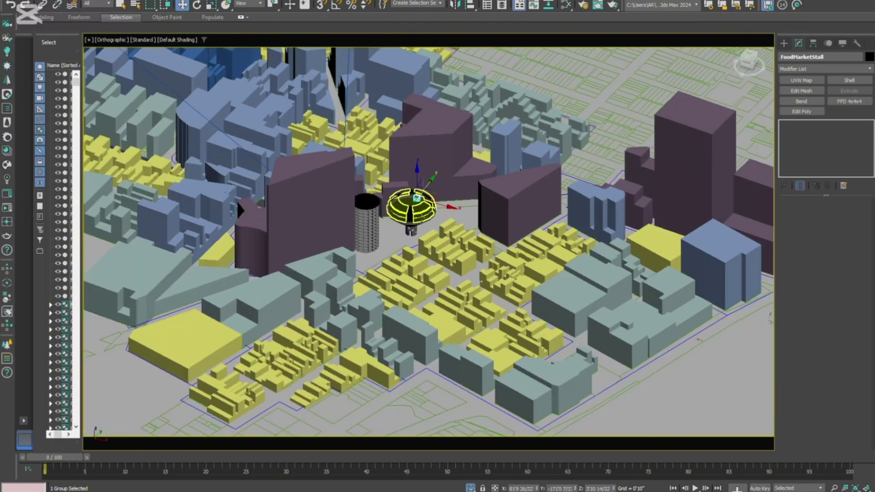
scroll(519, 293, "down", 2)
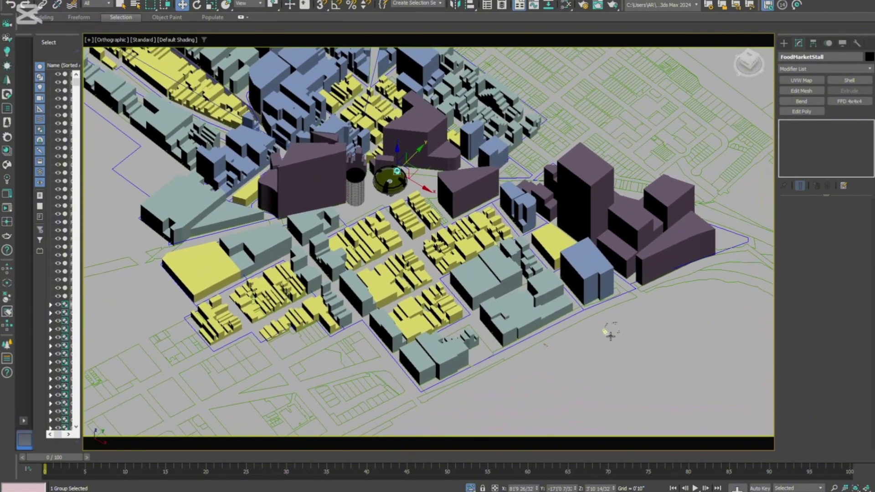
scroll(615, 340, "up", 10)
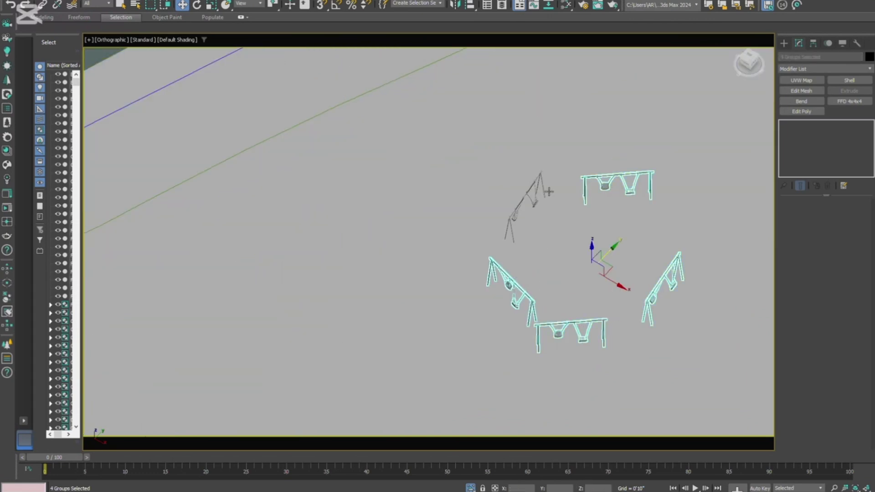
left_click(538, 206, "ctrl")
scroll(556, 246, "down", 10)
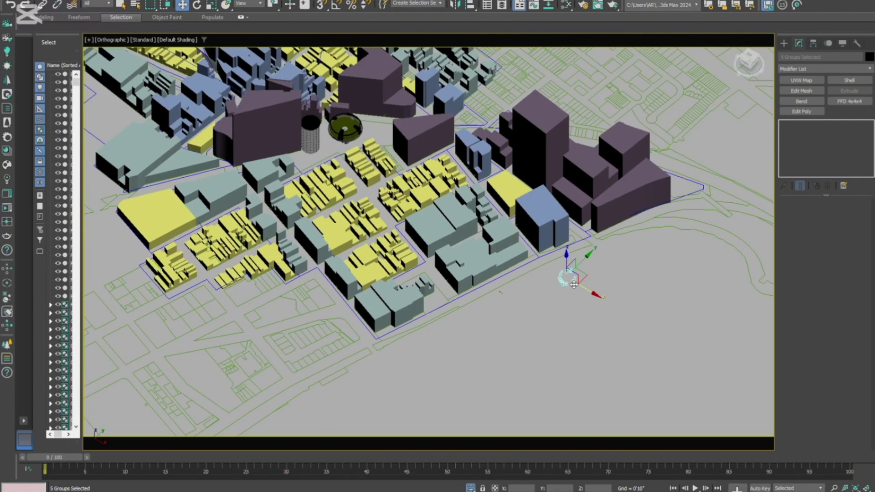
scroll(337, 132, "up", 10)
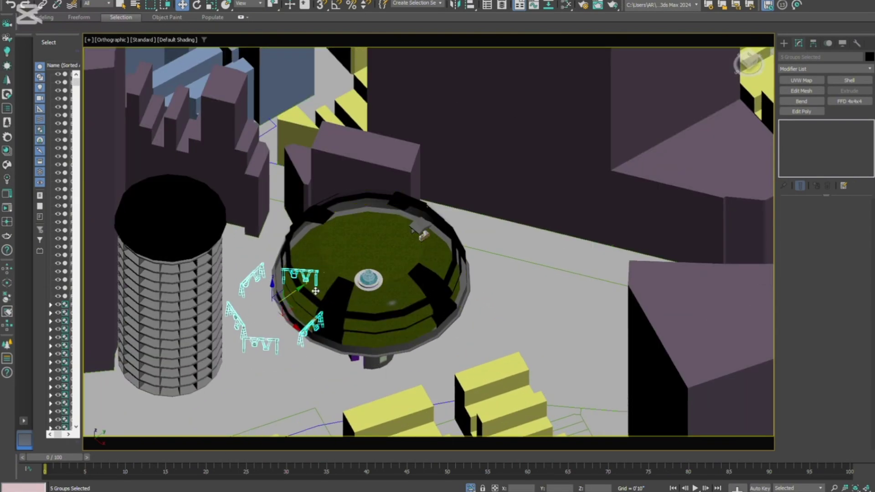
left_click_drag(306, 289, 389, 229)
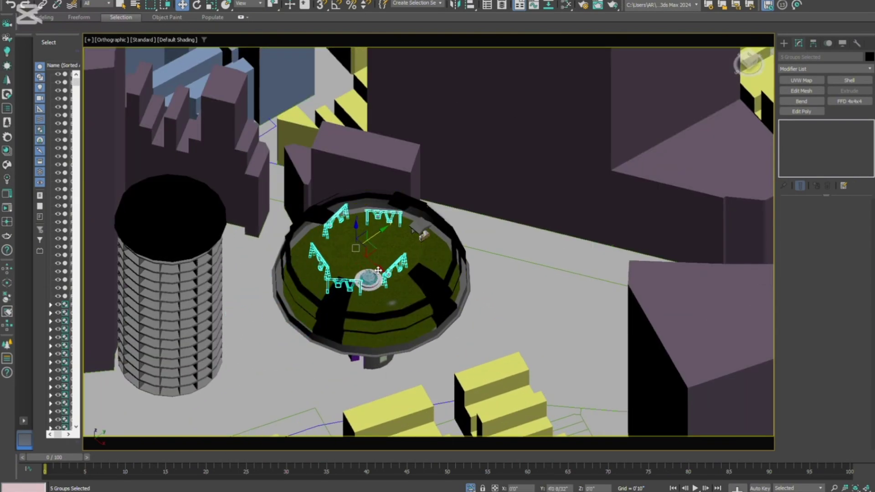
Shift the five swing sets together across the grass disc to spread them around the fountain
scroll(358, 265, "up", 4)
middle_click_drag(357, 265, 364, 229, "alt")
left_click_drag(361, 231, 362, 236)
mouse_move(361, 236)
middle_mouse_down("alt")
mouse_move(353, 294)
mouse_move(372, 268)
mouse_move(365, 229)
middle_mouse_up("alt")
scroll(366, 232, "up", 5)
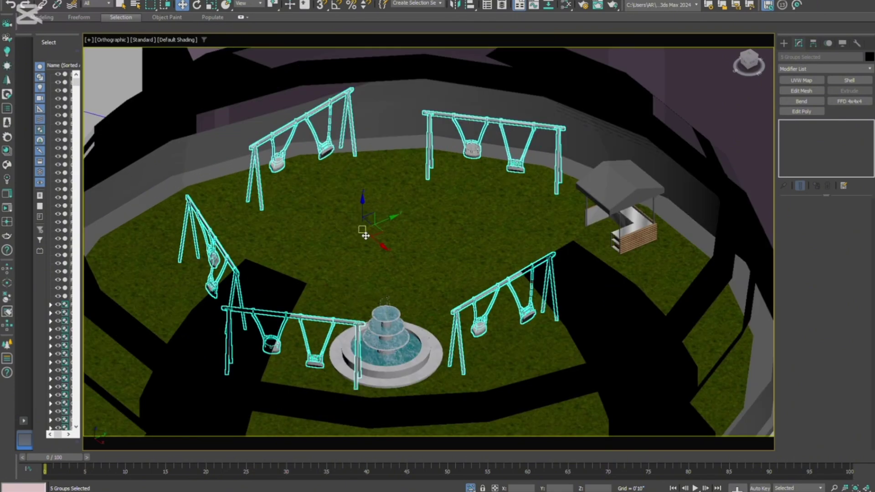
left_click_drag(389, 230, 339, 260)
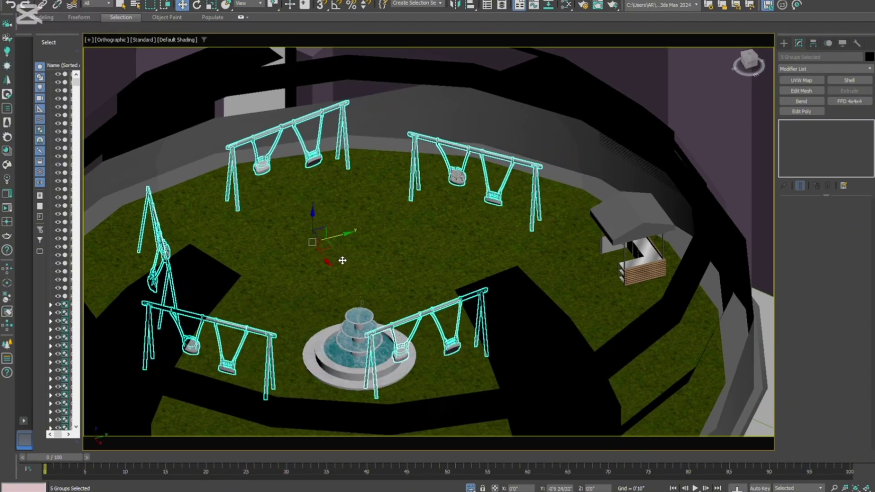
Move the swing set overlapping the fountain outward toward the edge of the grass disc
left_click(430, 304)
middle_click_drag(431, 304, 470, 345, "alt")
left_click(449, 329)
left_click_drag(532, 360, 583, 379)
scroll(478, 321, "down", 5)
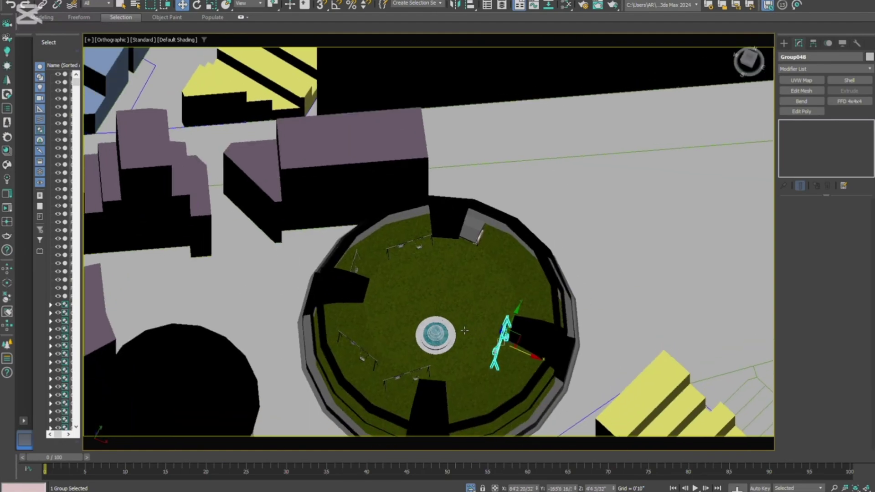
Move the next swing set on the far side of the fountain outward, closer to the dome wall
middle_click_drag(501, 326, 395, 338, "alt")
scroll(455, 337, "up", 4)
middle_click_drag(497, 289, 402, 309)
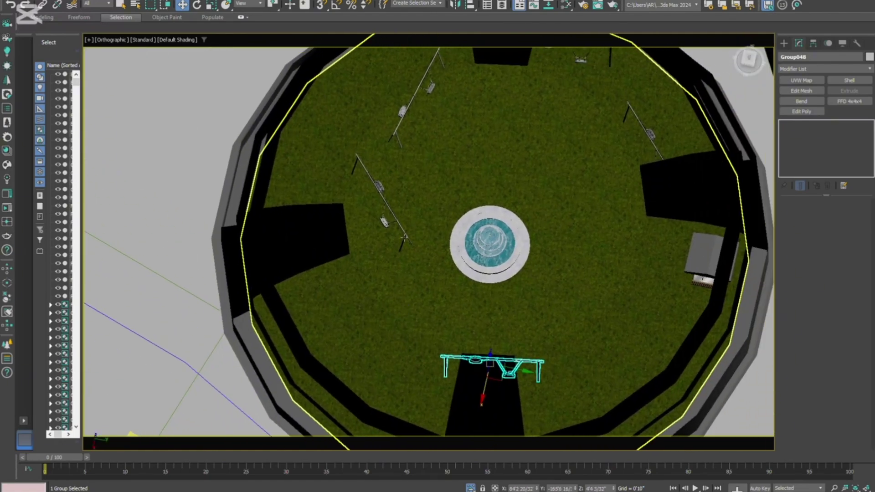
left_click(404, 231)
middle_click_drag(418, 243, 360, 214, "alt")
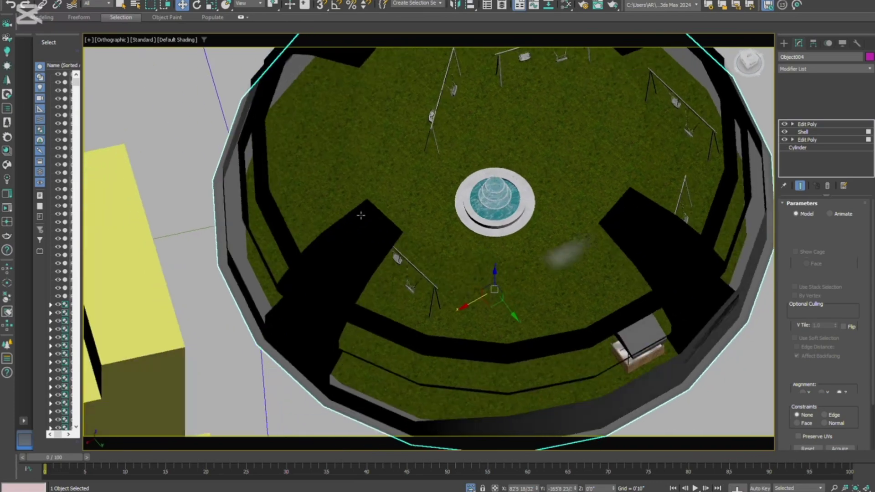
left_click(438, 106)
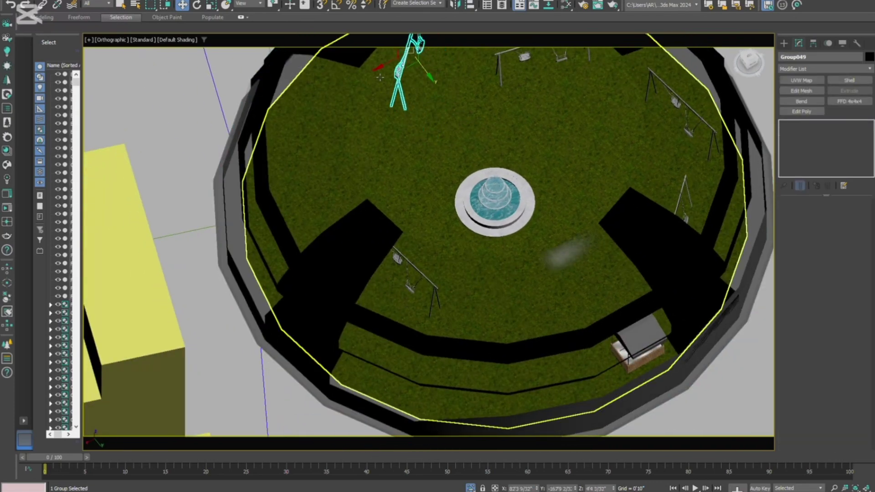
Examine the arrangement of swing sets, fountain and food stall inside the dome from several angles
scroll(357, 214, "down", 5)
scroll(372, 211, "up", 5)
middle_click_drag(393, 269, 448, 271, "alt")
scroll(428, 257, "down", 7)
scroll(406, 243, "up", 5)
middle_click_drag(406, 242, 451, 261, "alt")
middle_click_drag(450, 260, 553, 324)
left_click(484, 269)
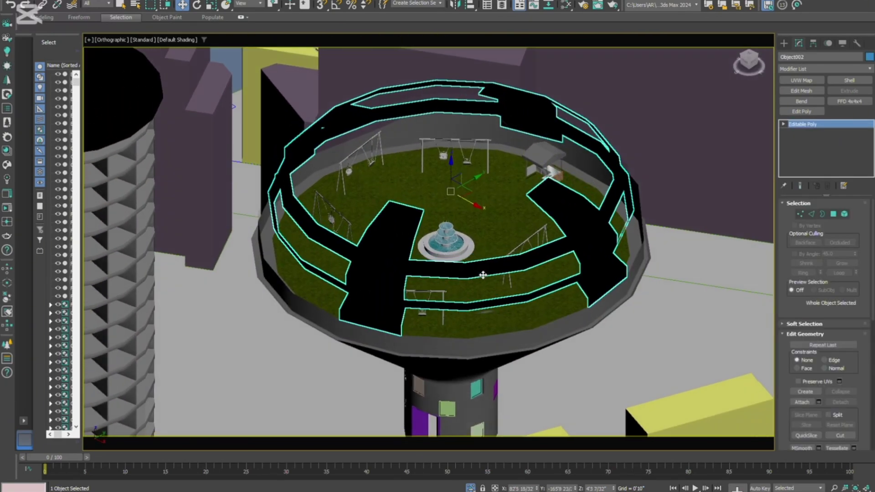
scroll(483, 270, "down", 5)
middle_click_drag(483, 269, 414, 289, "alt")
scroll(449, 296, "up", 3)
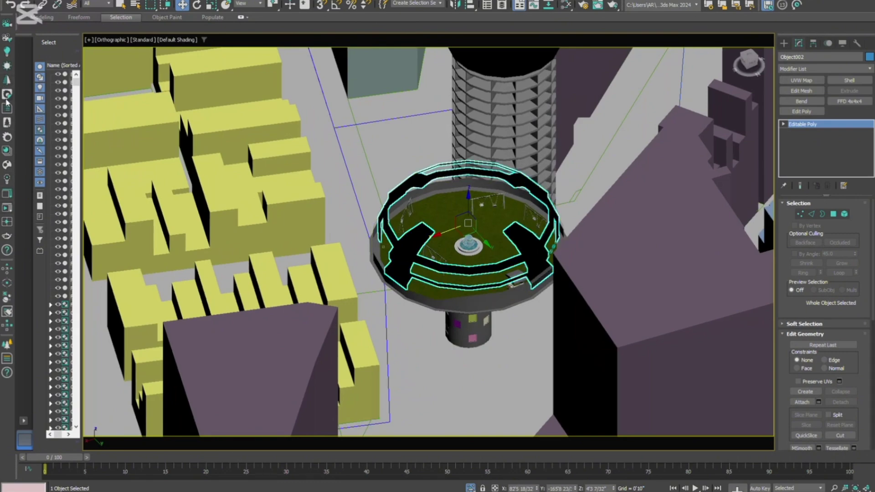
Create a targeted Corona camera in the street aimed at the domed tower and look through it from just above the ground
left_click(6, 23)
scroll(401, 237, "down", 6)
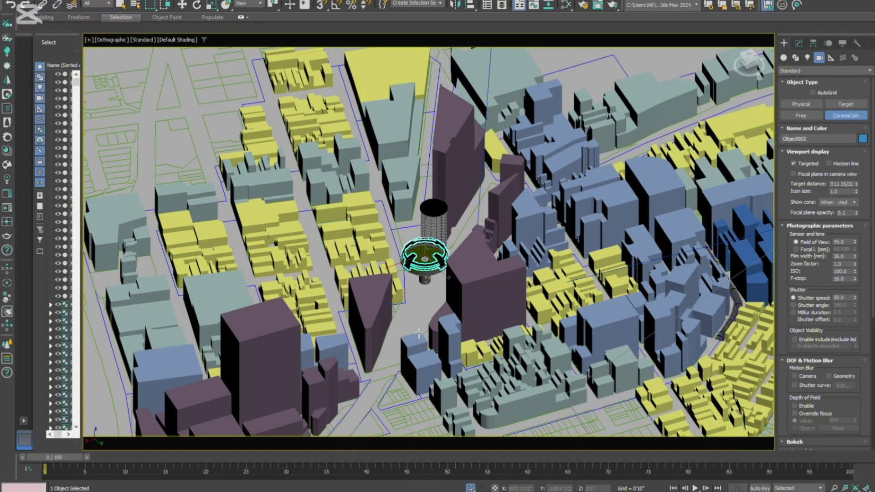
left_click_drag(408, 341, 412, 318)
key("c")
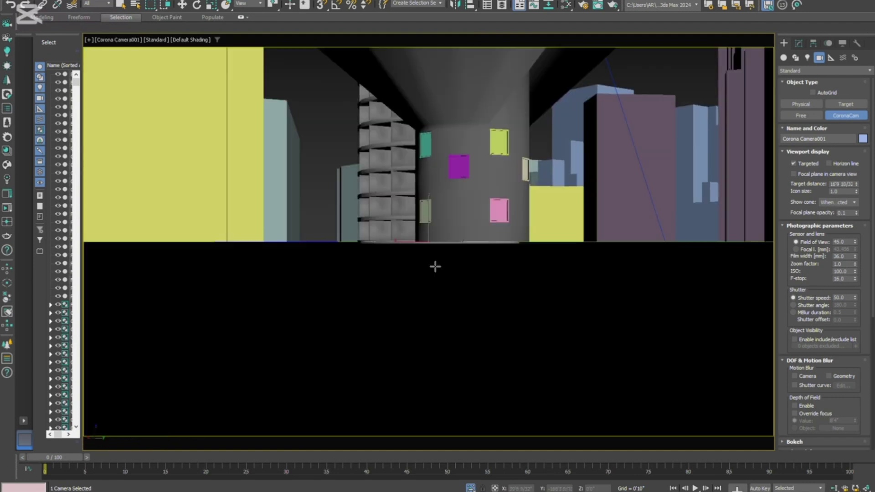
middle_click_drag(439, 260, 427, 282)
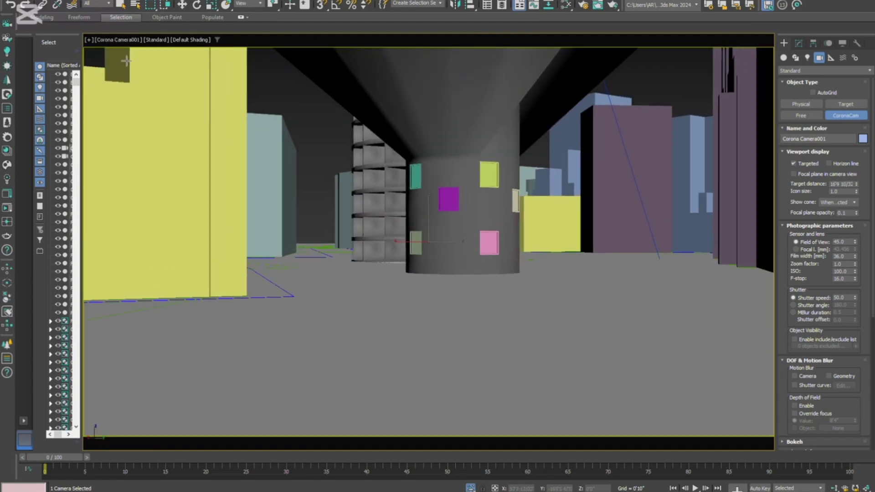
Raise the Corona camera and its target to dome height so the view frames the grass platform and its furnishings
left_click(182, 5)
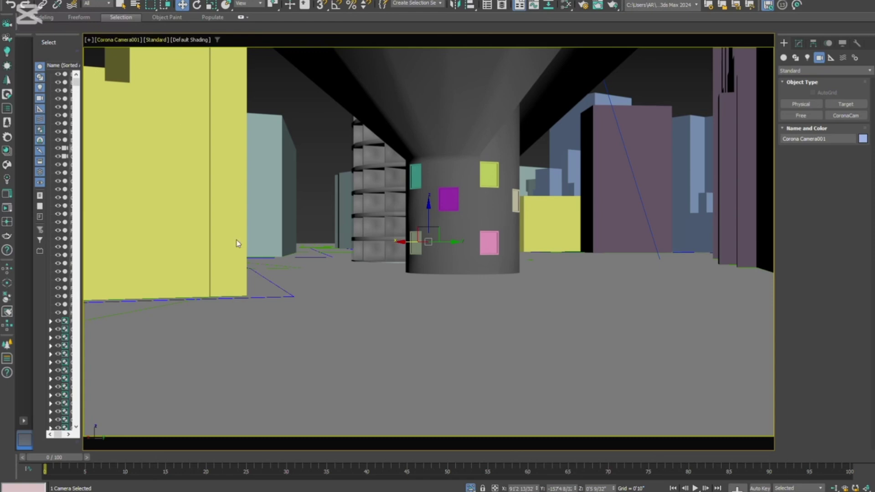
left_click_drag(433, 222, 469, 11)
middle_click_drag(493, 245, 494, 329)
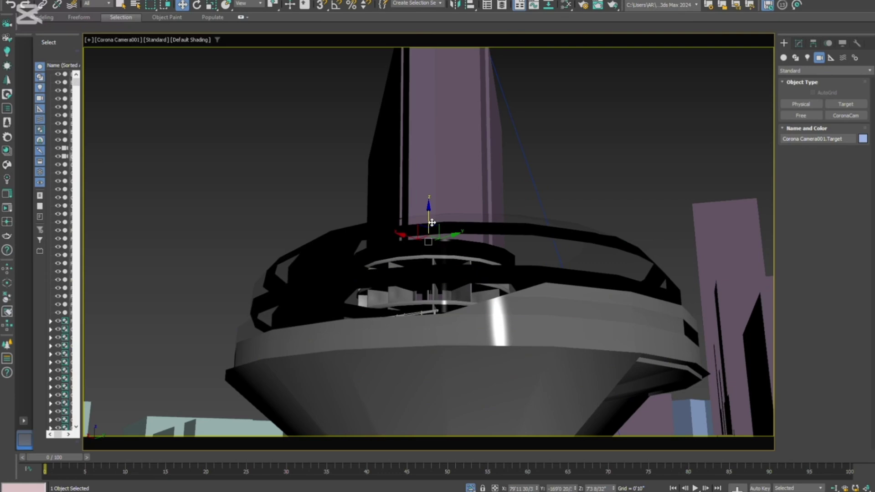
left_click_drag(432, 223, 447, 392)
middle_click_drag(497, 234, 500, 377)
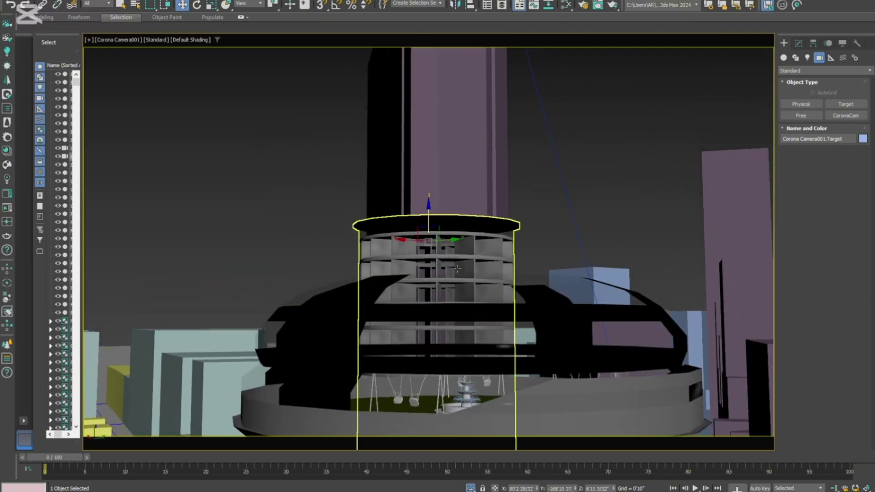
Return to a perspective view and try lifting the low wall ring around the grass disc
scroll(459, 297, "down", 2)
mouse_move(470, 313)
middle_mouse_down("alt")
mouse_move(471, 419)
mouse_move(472, 314)
middle_mouse_up("alt")
scroll(472, 314, "down", 1)
scroll(472, 318, "up", 2)
left_click(470, 350)
middle_click_drag(471, 350, 458, 325, "alt")
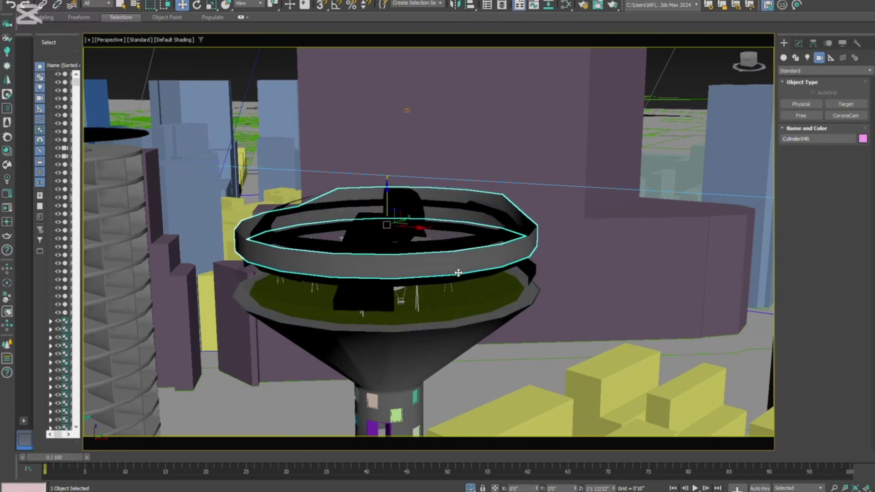
middle_click_drag(507, 285, 482, 275, "alt")
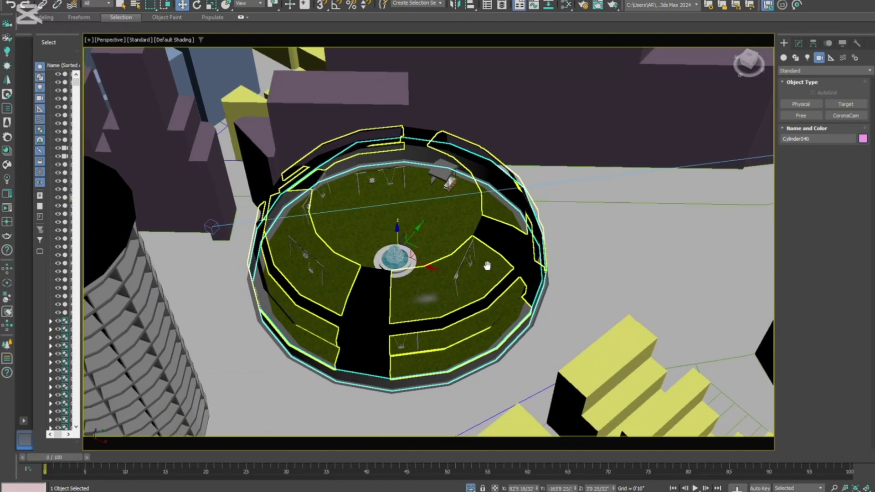